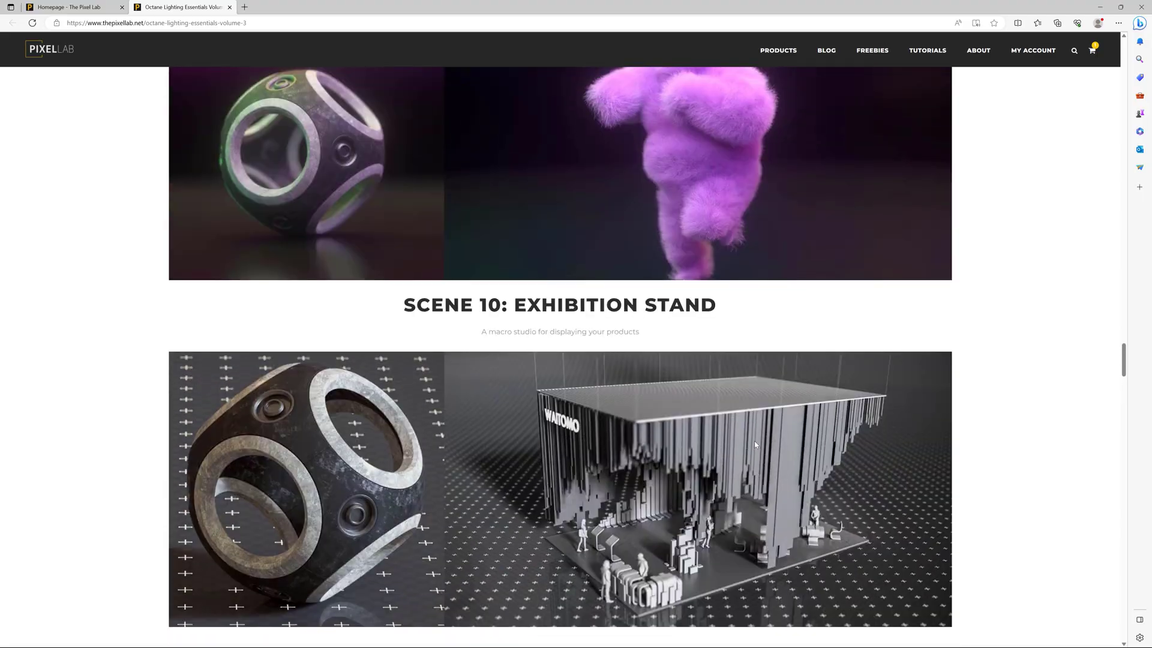
# Review the product page's lighting scenes down to the tangerine perfume render and its inspiration credit, and switch to Cinema 4D.
pyautogui.scroll(15, 755, 444)
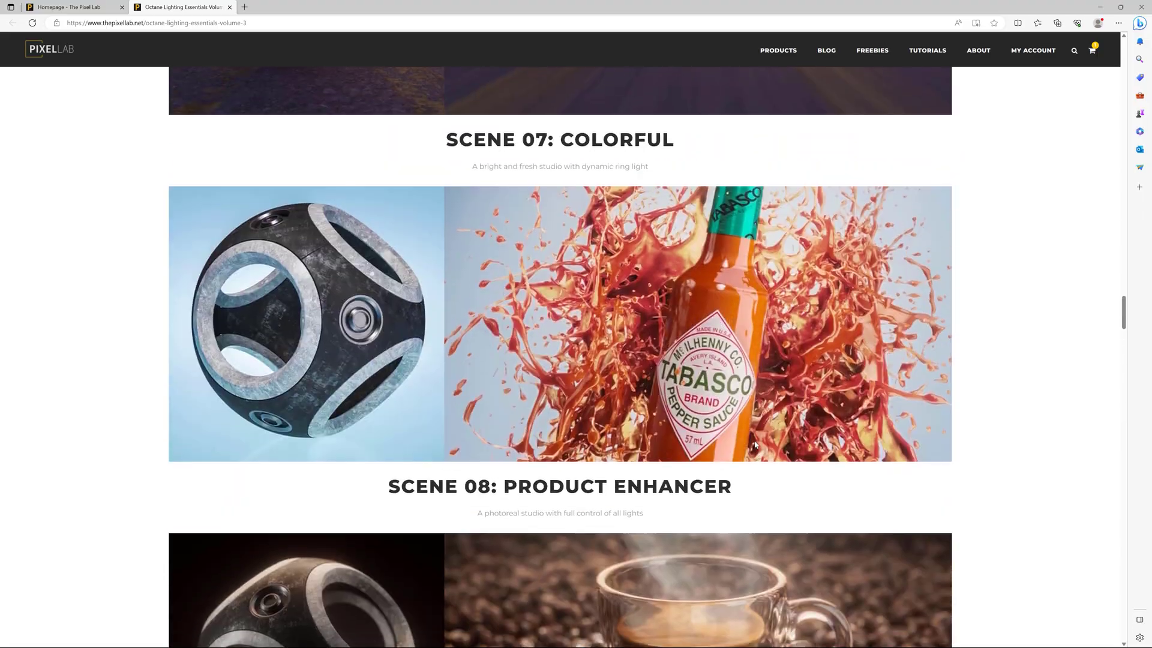
pyautogui.scroll(15, 755, 444)
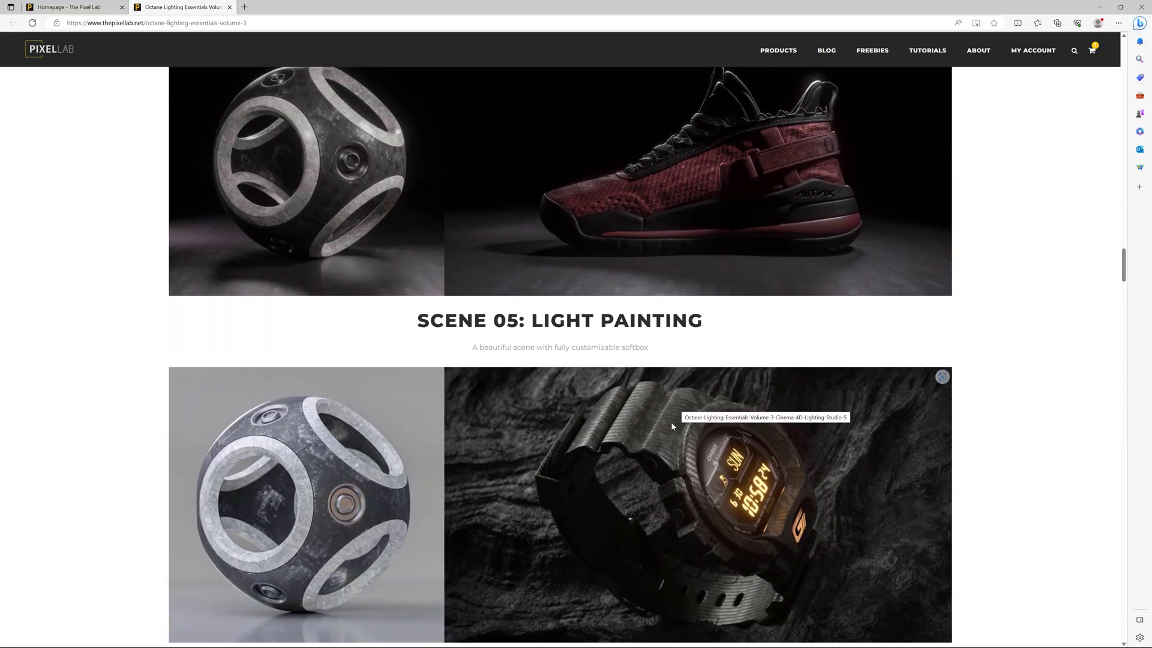
pyautogui.scroll(-7, 671, 423)
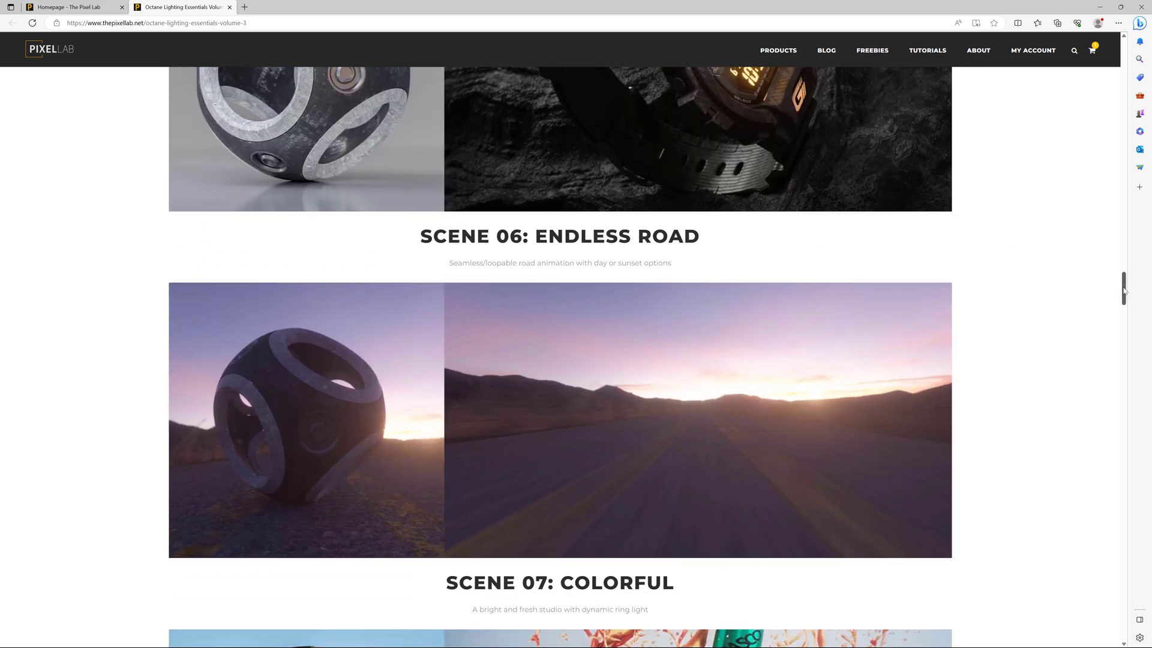
pyautogui.scroll(4, 1125, 291)
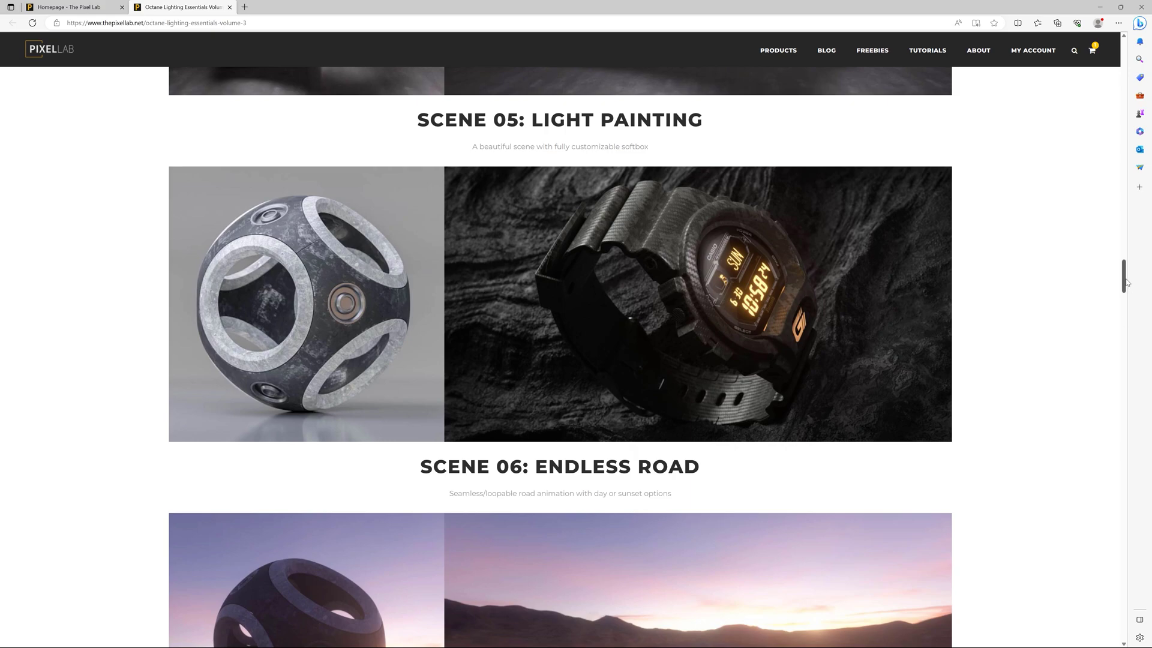
pyautogui.moveTo(1126, 282); pyautogui.dragTo(1141, 552)
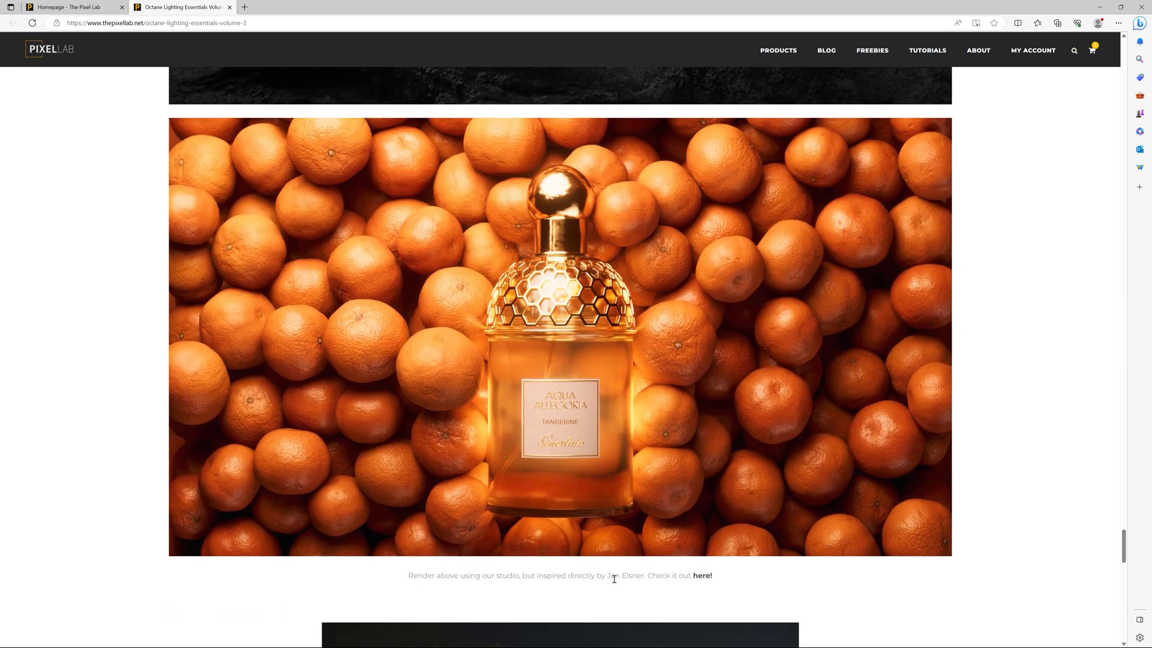
pyautogui.moveTo(606, 577); pyautogui.dragTo(644, 577)
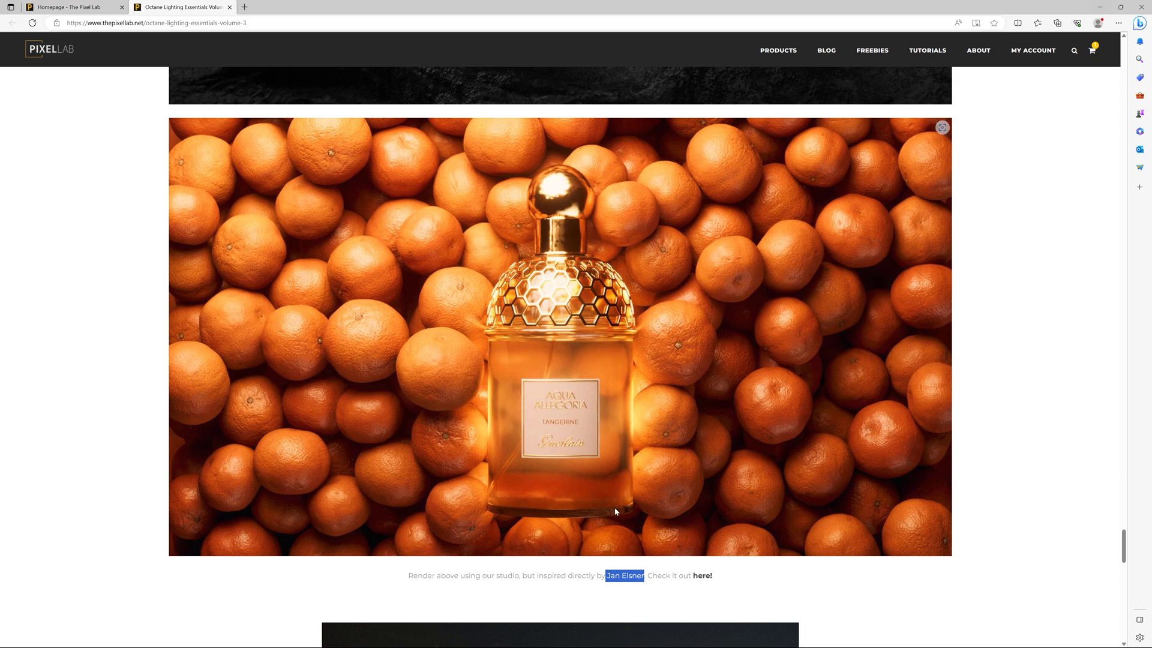
pyautogui.click(615, 641)
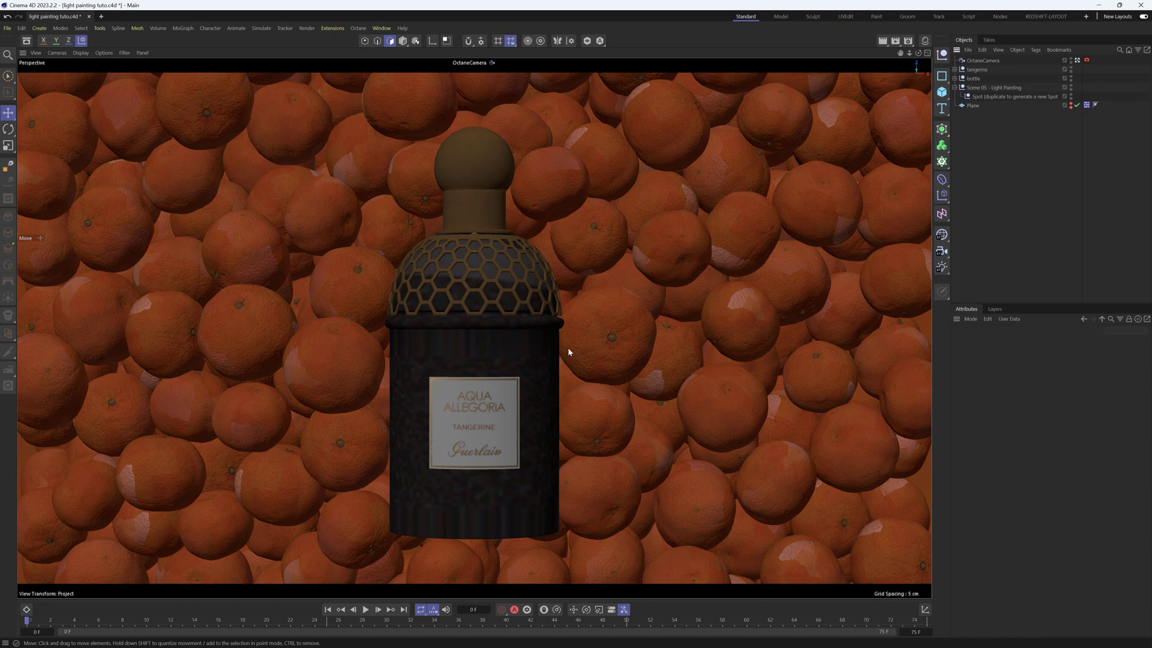
# Try a red colour for the flat lighting of Scene 05 - Light Painting and undo the change.
pyautogui.click(1032, 87)
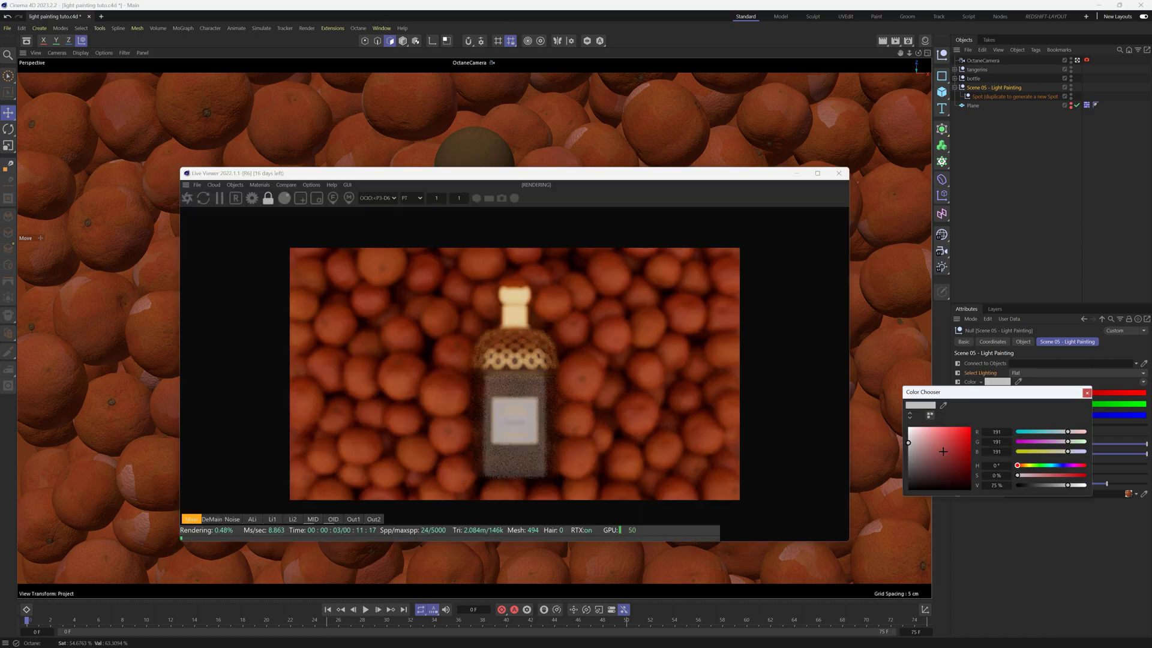
pyautogui.click(959, 441)
pyautogui.click(1088, 393)
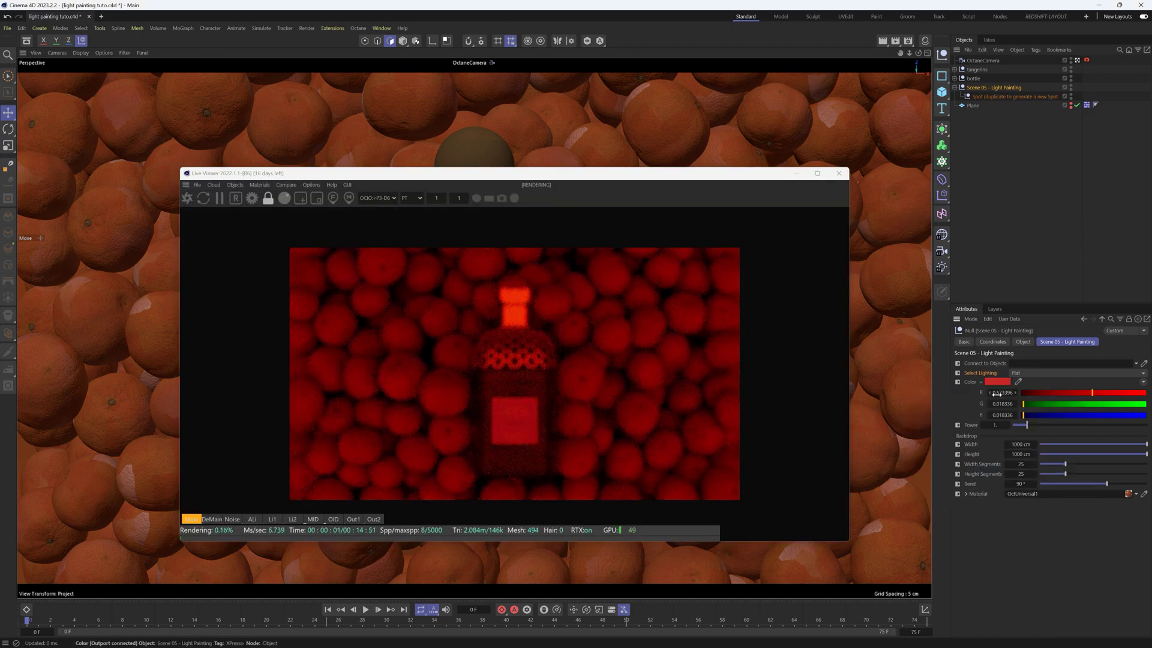
pyautogui.hotkey('ctrl', 'z')
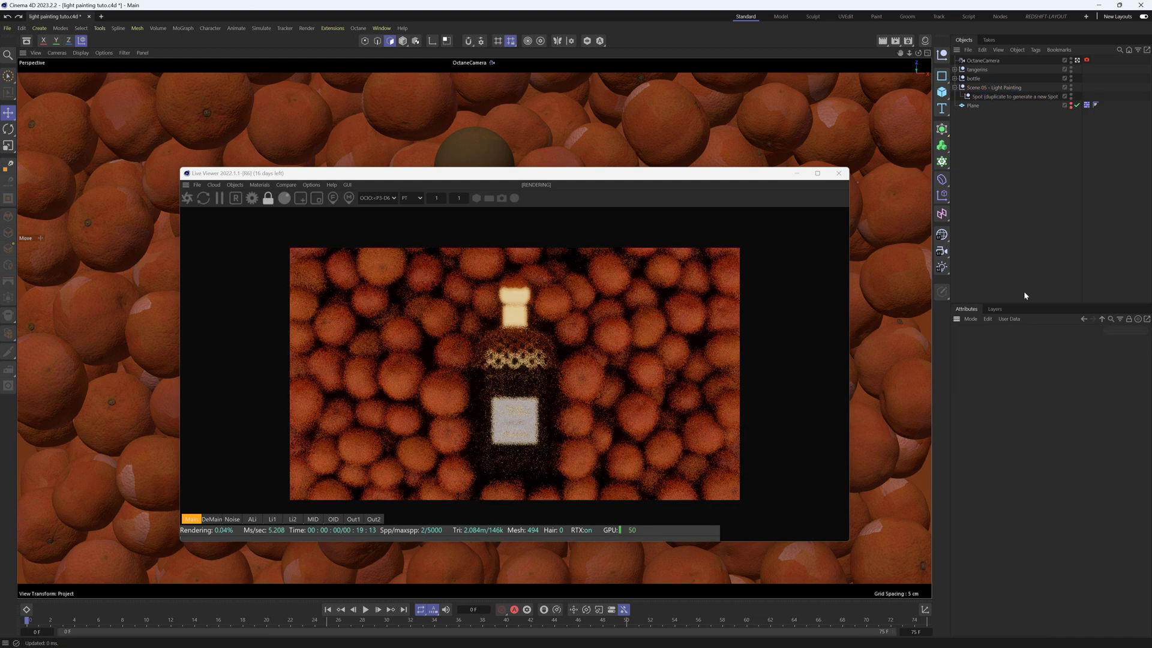
# Set the lighting type of the Scene 05 - Light Painting rig to Hdri.
pyautogui.click(991, 88)
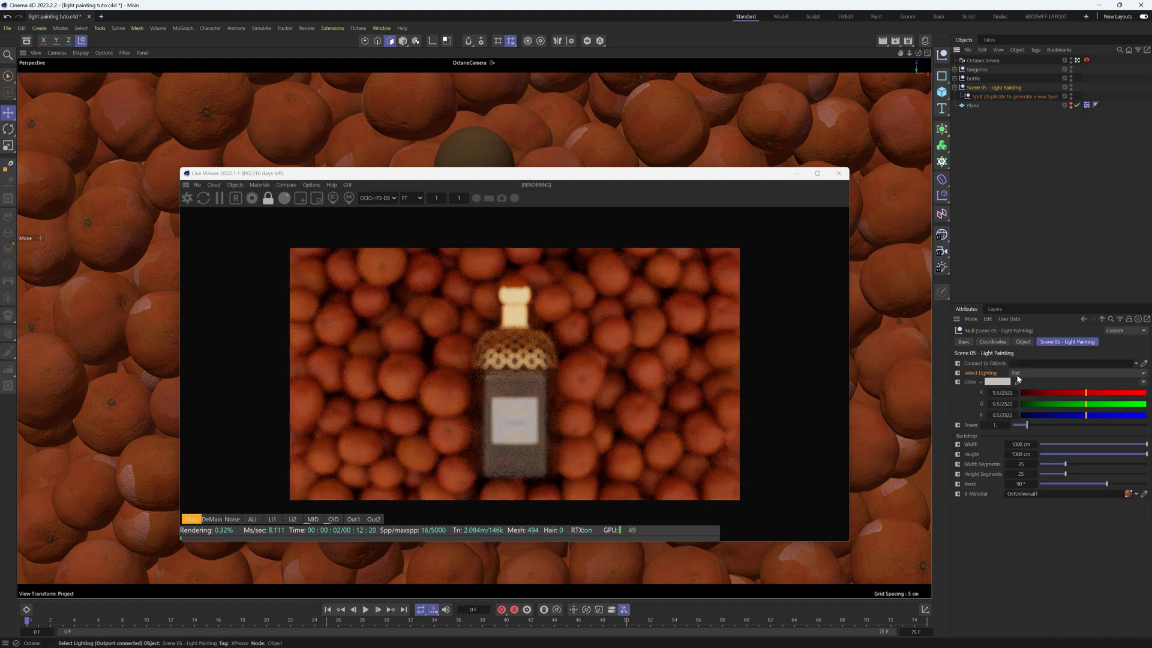
pyautogui.click(1047, 373)
pyautogui.click(1039, 393)
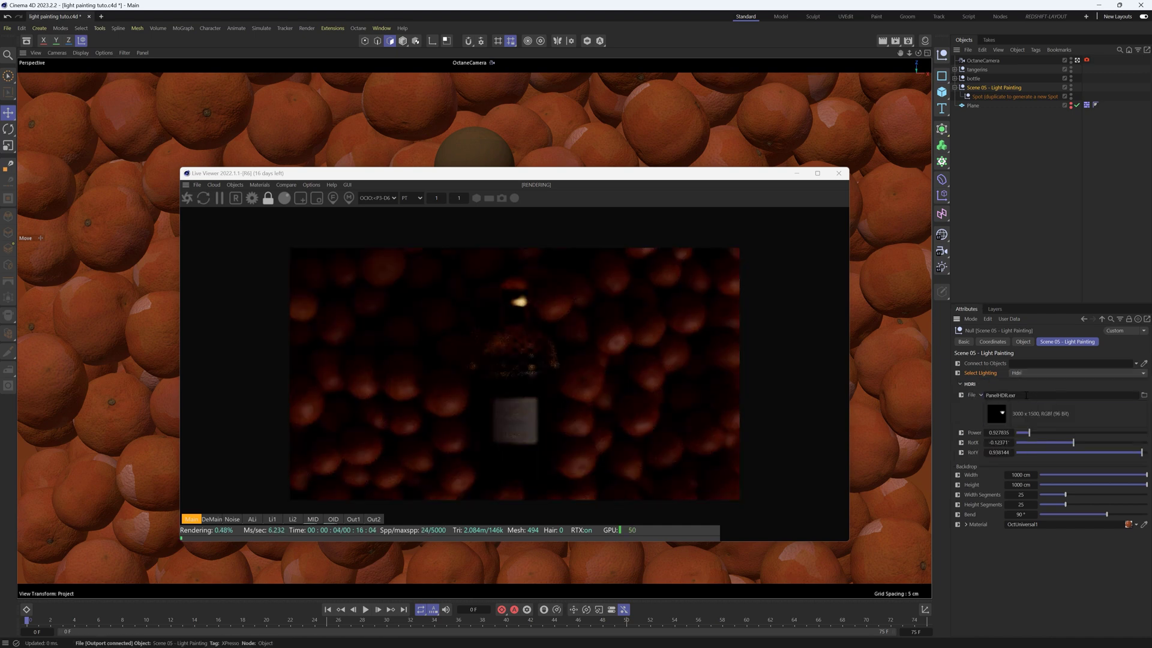
pyautogui.click(1026, 396)
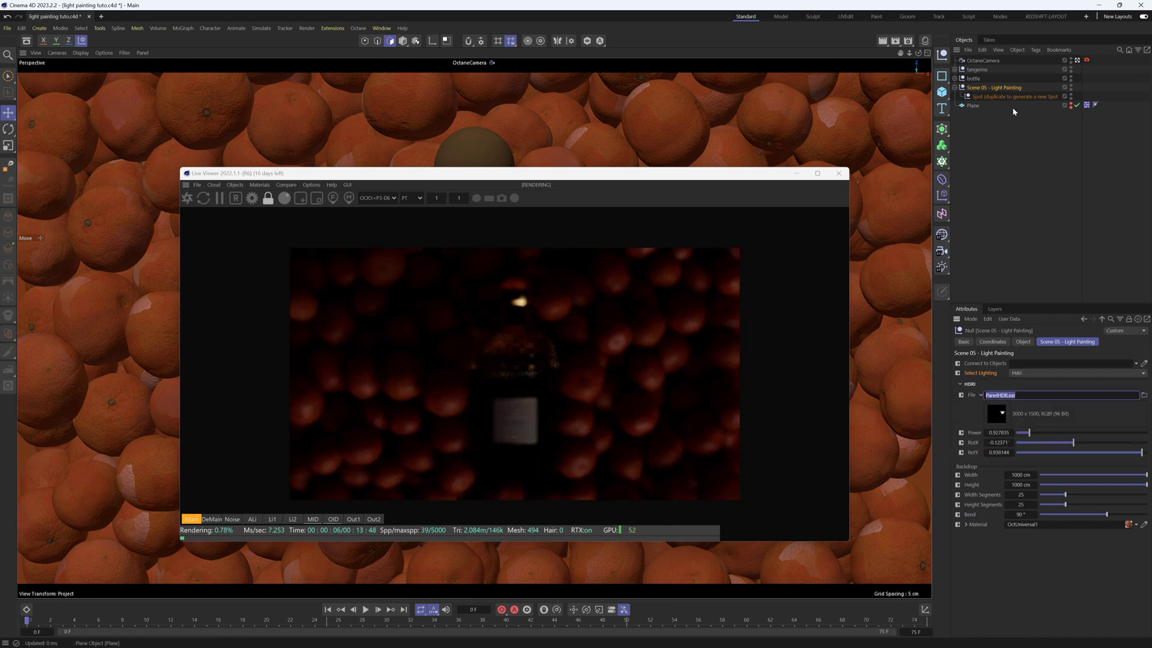
# Assign the bottle as the focus object of the OctaneCamera.
pyautogui.click(979, 60)
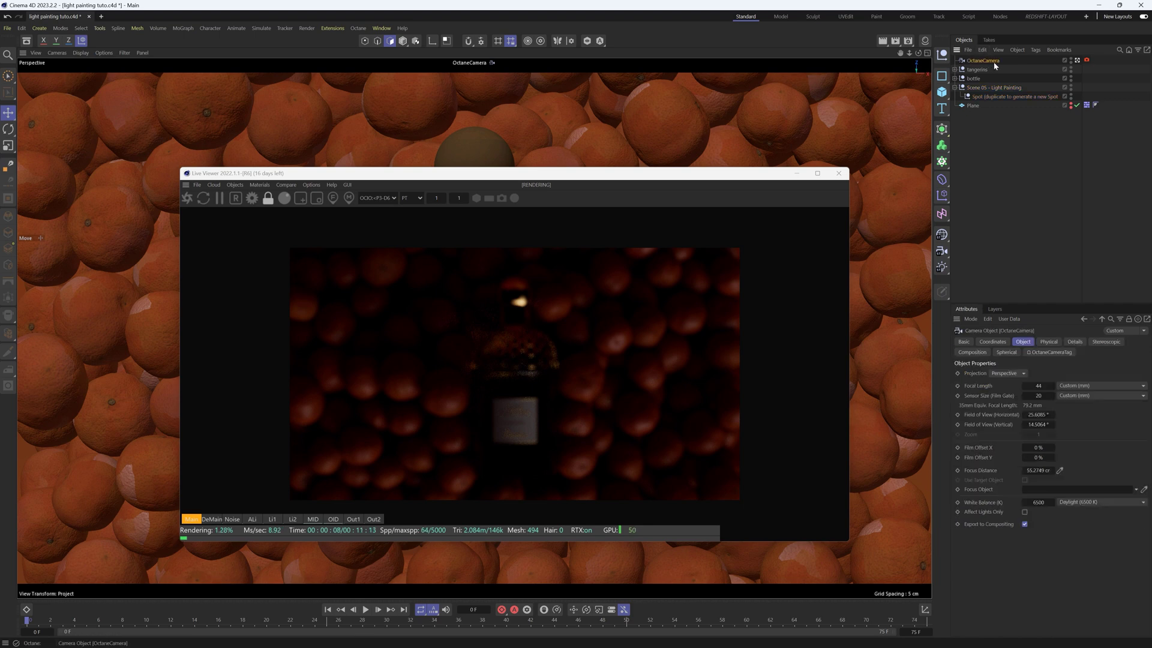
pyautogui.moveTo(974, 78); pyautogui.dragTo(981, 97)
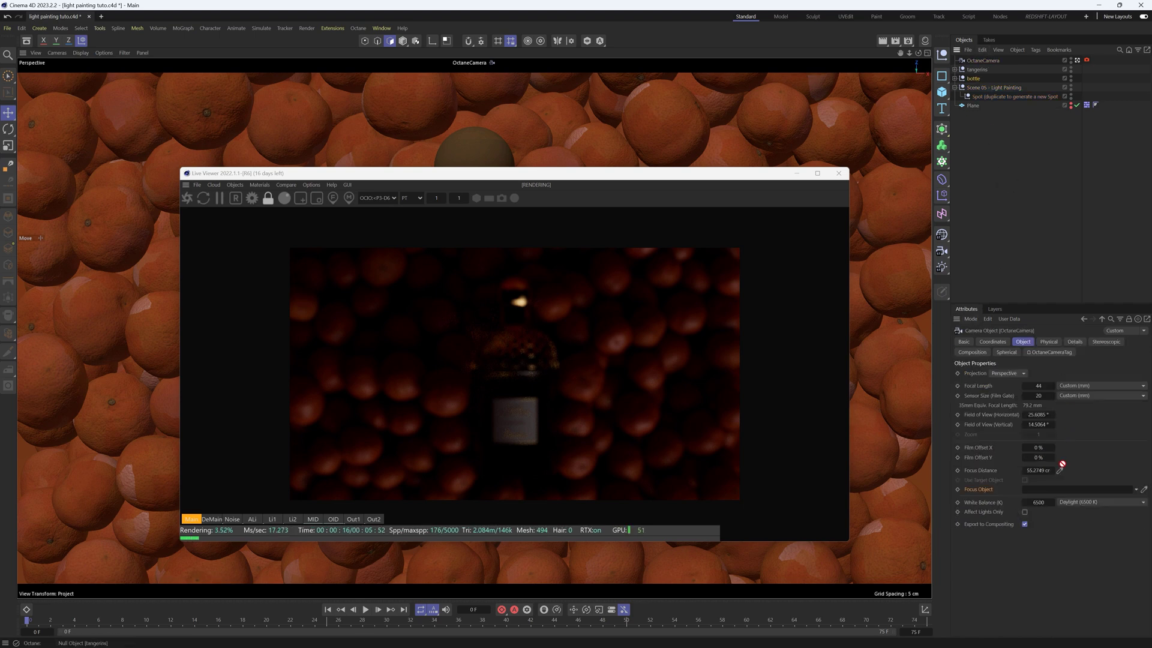
pyautogui.moveTo(1045, 492); pyautogui.dragTo(1044, 492)
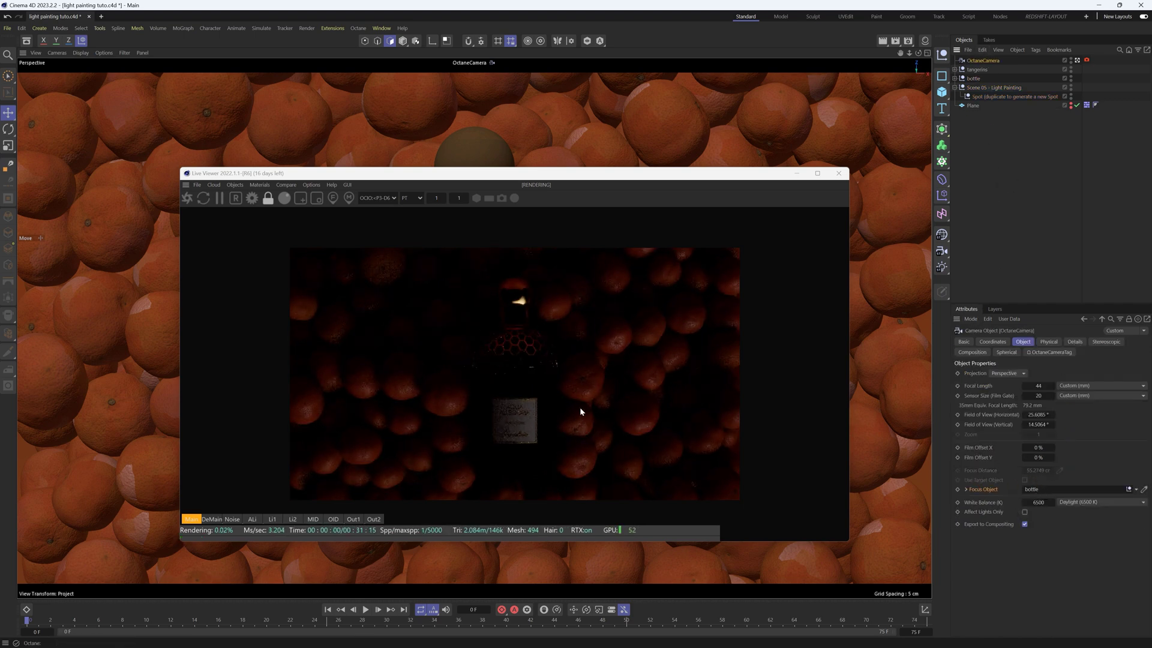
# Connect the Scene 05 - Light Painting rig to the bottle.
pyautogui.click(987, 88)
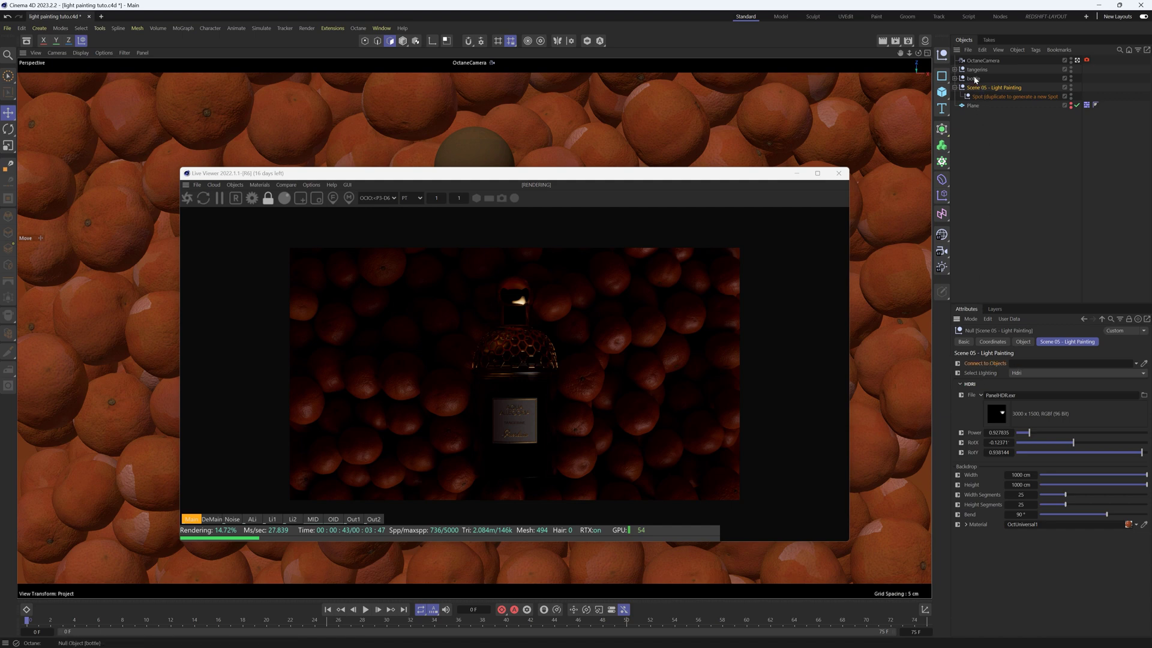
pyautogui.moveTo(973, 78); pyautogui.dragTo(1031, 363)
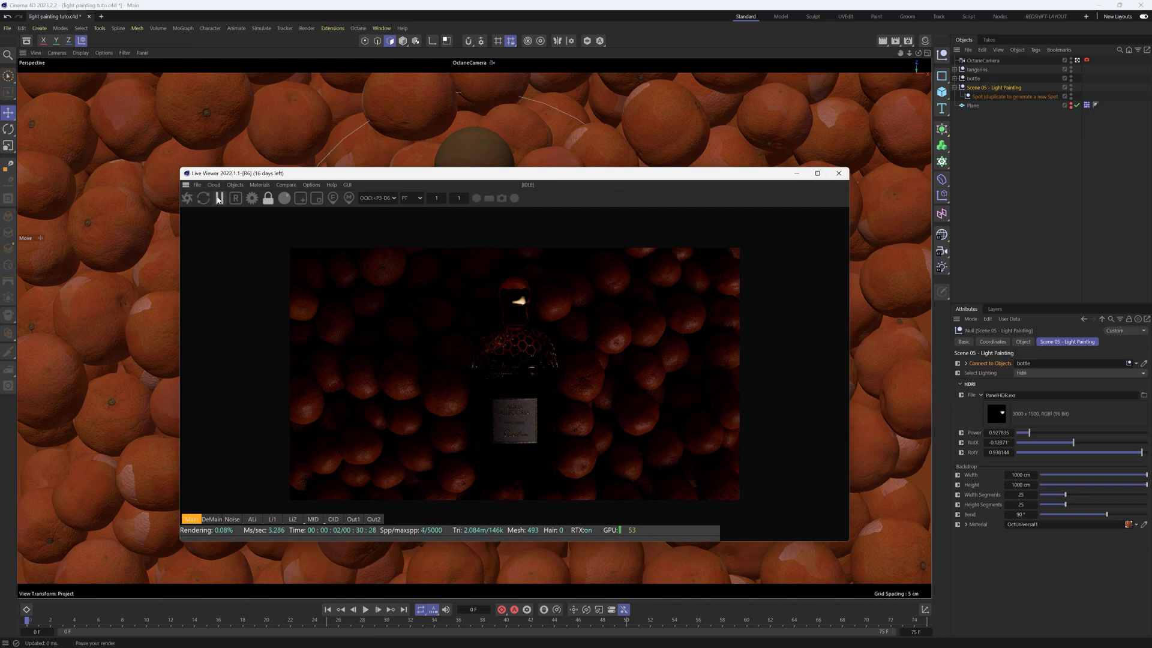
# Move the Live Viewer clear of the viewport and enable the Spot light under Scene 05 - Light Painting.
pyautogui.moveTo(270, 174); pyautogui.dragTo(838, 487)
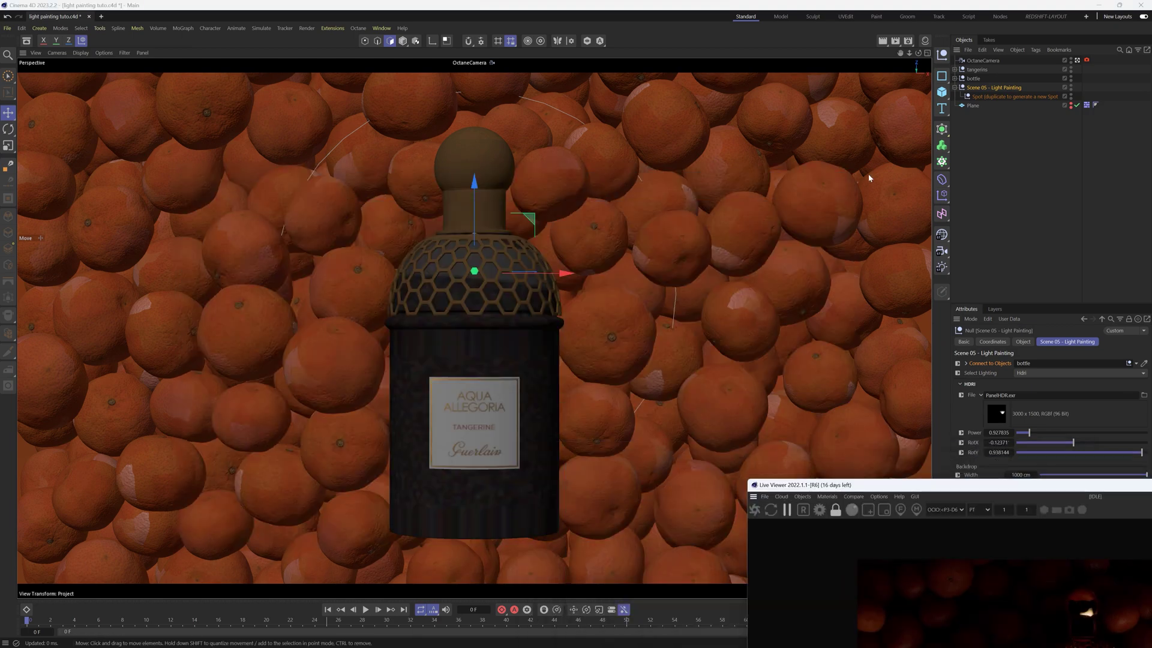
pyautogui.click(1014, 97)
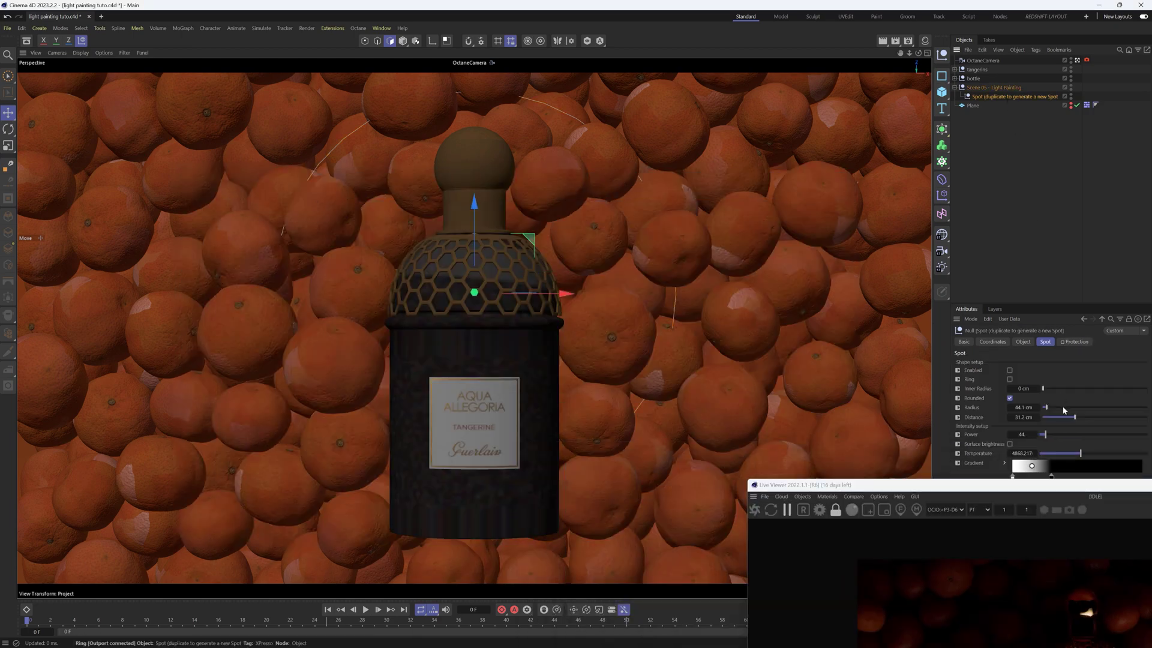
pyautogui.click(1010, 370)
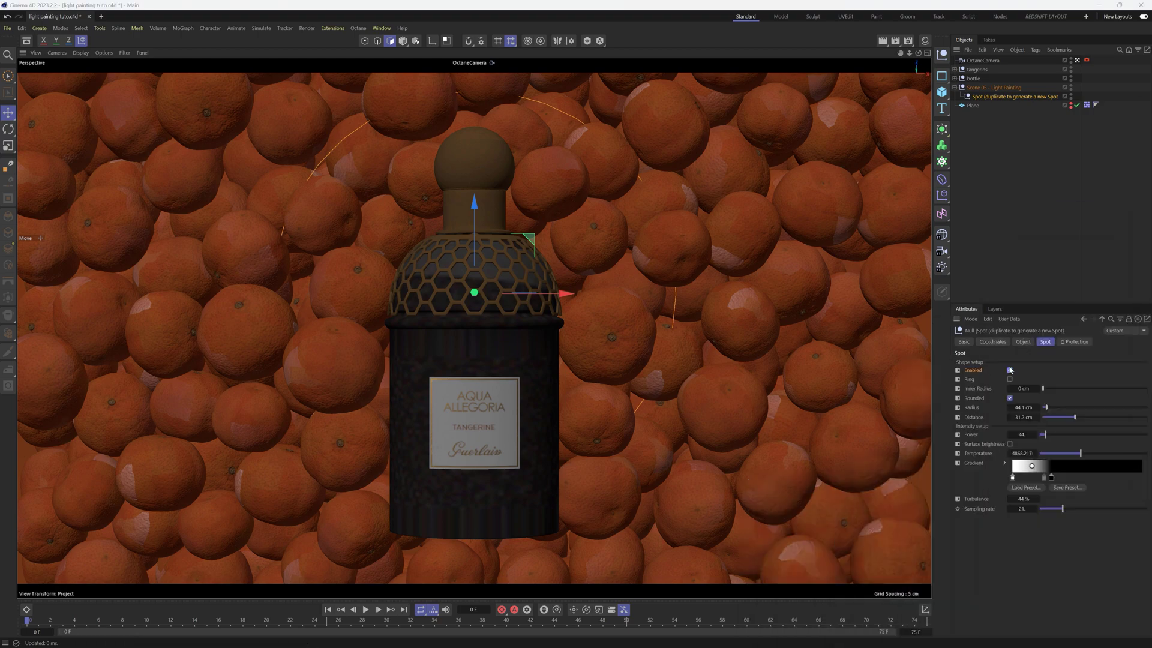
# Leave the OctaneCamera view and move the spot off-centre so its light disc tilts above the bottle.
pyautogui.click(1077, 61)
pyautogui.moveTo(913, 56); pyautogui.dragTo(914, 45)
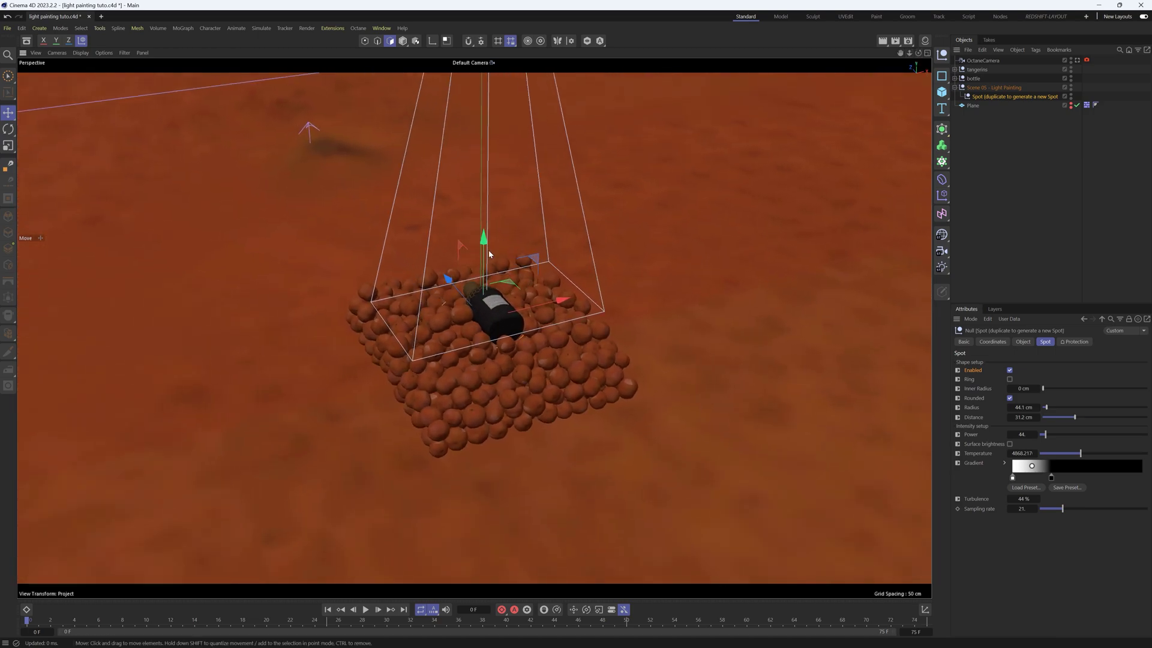
pyautogui.moveTo(482, 248); pyautogui.dragTo(486, 246)
pyautogui.hotkey('ctrl', 'z')
pyautogui.keyDown('alt'); pyautogui.moveTo(463, 297); pyautogui.dragTo(276, 322); pyautogui.keyUp('alt')
pyautogui.moveTo(516, 267); pyautogui.dragTo(523, 269)
pyautogui.keyDown('alt'); pyautogui.moveTo(282, 324); pyautogui.dragTo(454, 311); pyautogui.keyUp('alt')
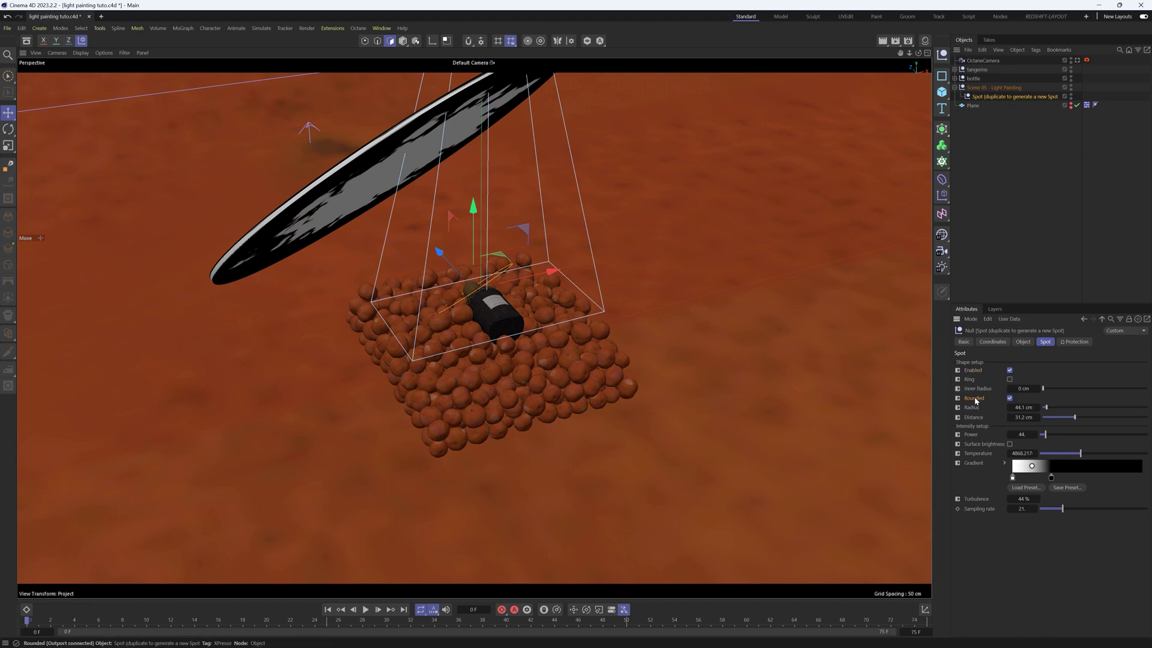
# Reduce the spot's distance to 19.4 cm, leaving Rounded enabled.
pyautogui.click(1010, 398)
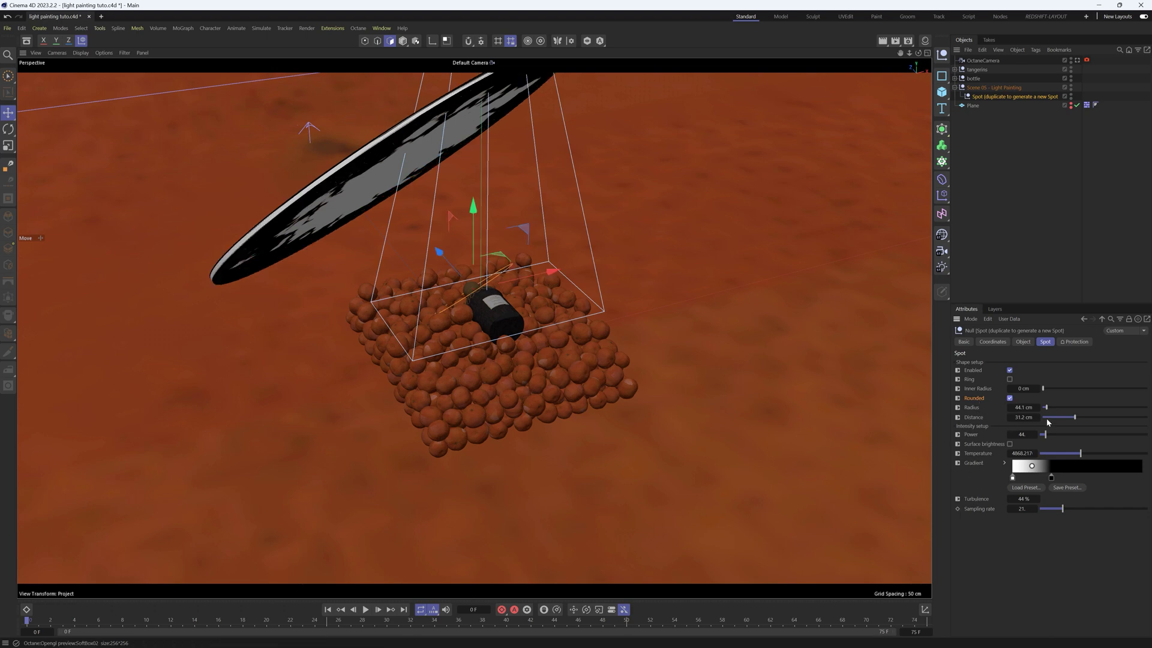
pyautogui.moveTo(1074, 417); pyautogui.dragTo(1063, 426)
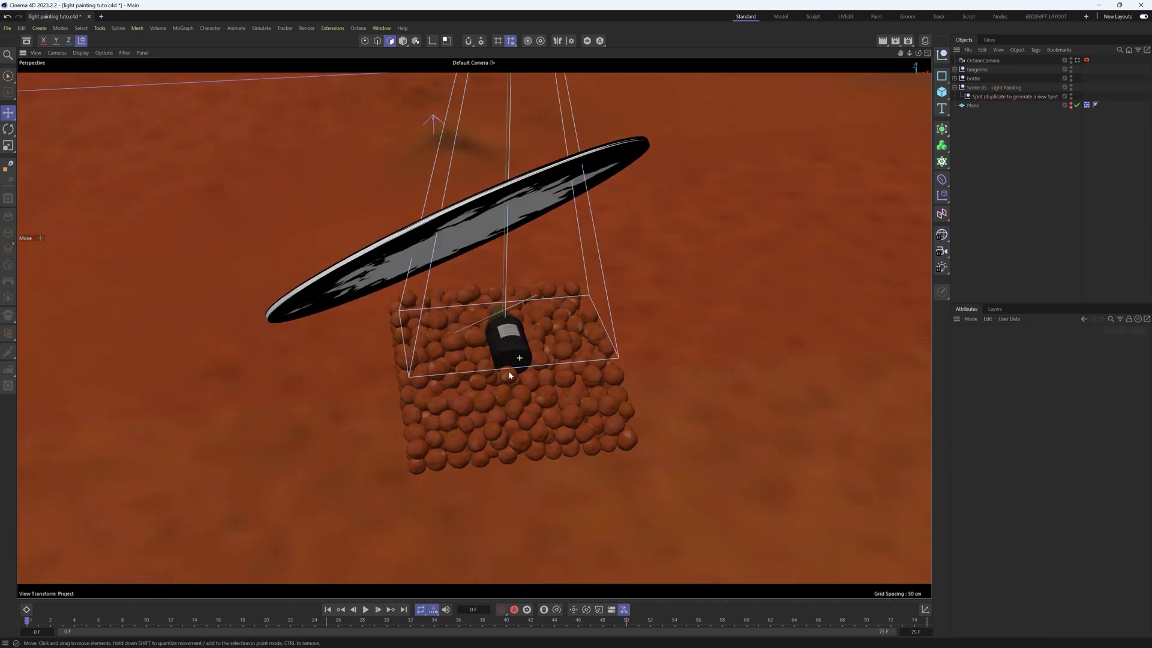
# Try a second light by duplicating the spot and moving the copy above the bottle, and delete the copy.
pyautogui.keyDown('alt'); pyautogui.moveTo(509, 372); pyautogui.dragTo(507, 361); pyautogui.keyUp('alt')
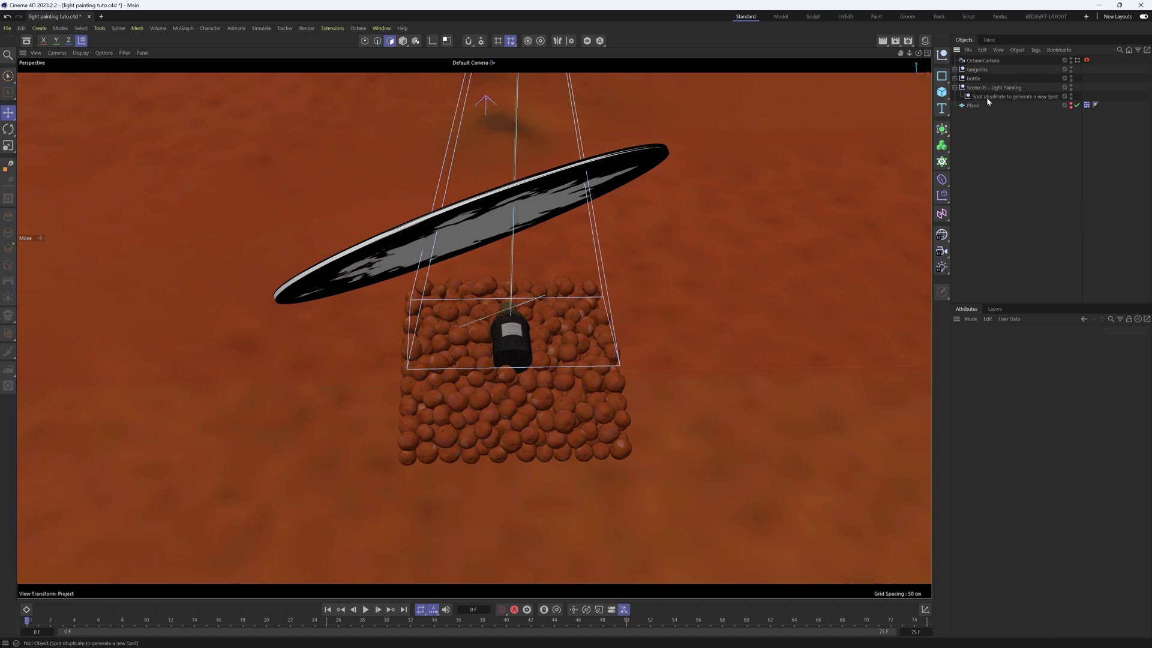
pyautogui.moveTo(986, 97); pyautogui.dragTo(997, 106)
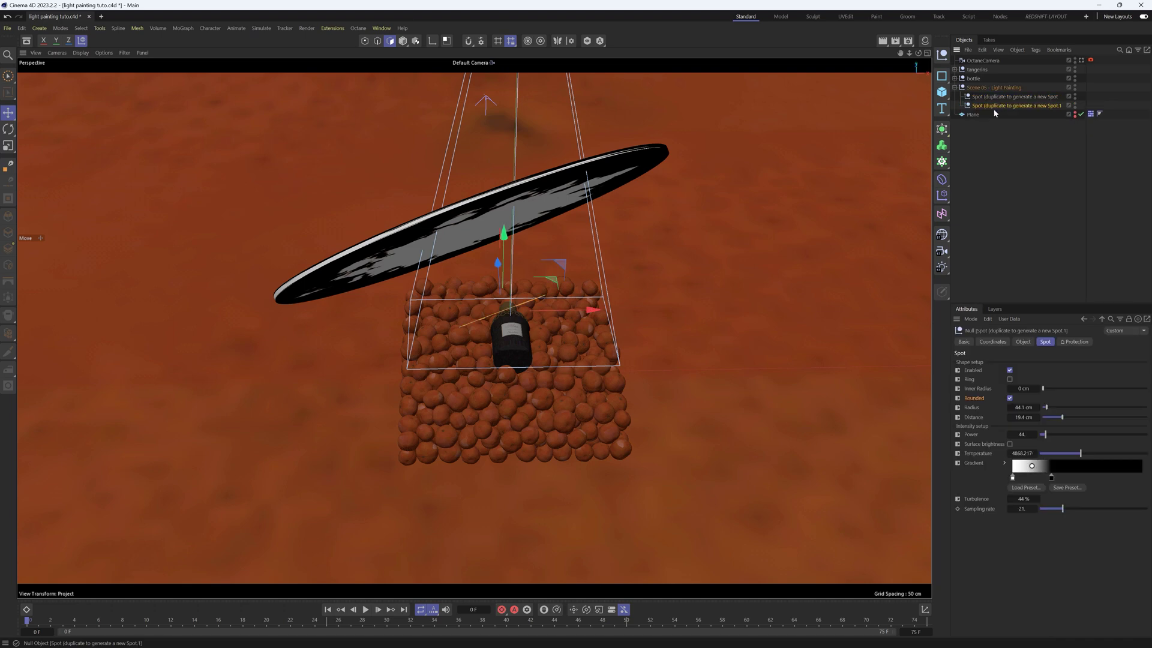
pyautogui.moveTo(505, 258); pyautogui.dragTo(506, 257)
pyautogui.moveTo(556, 311); pyautogui.dragTo(570, 313)
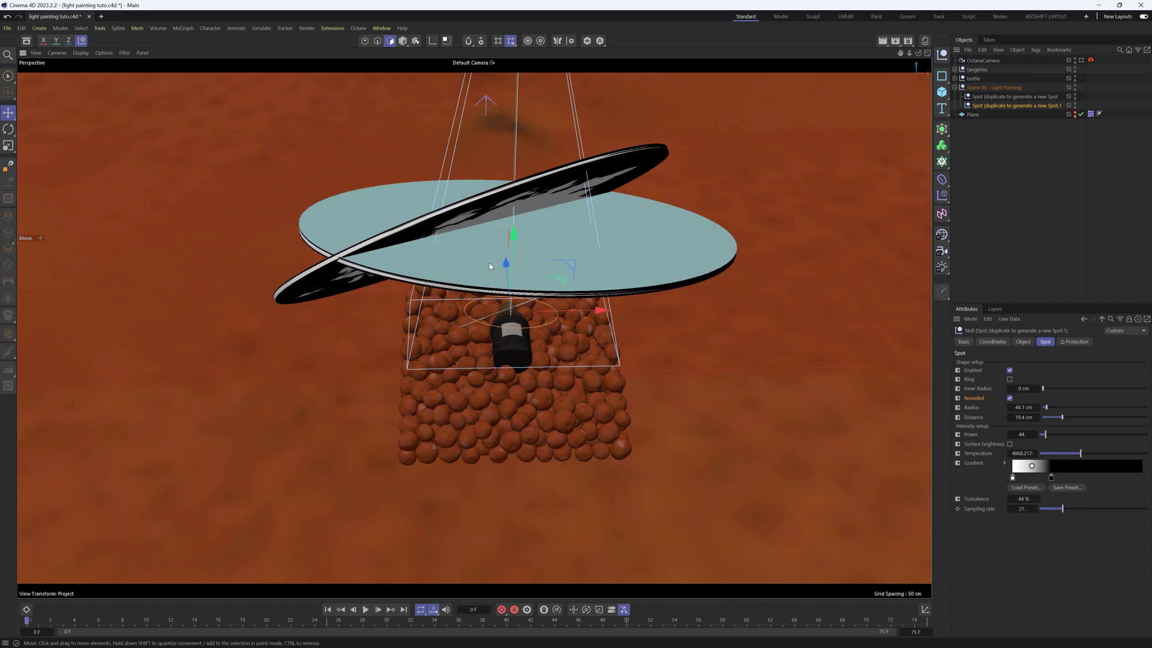
pyautogui.press('Delete')
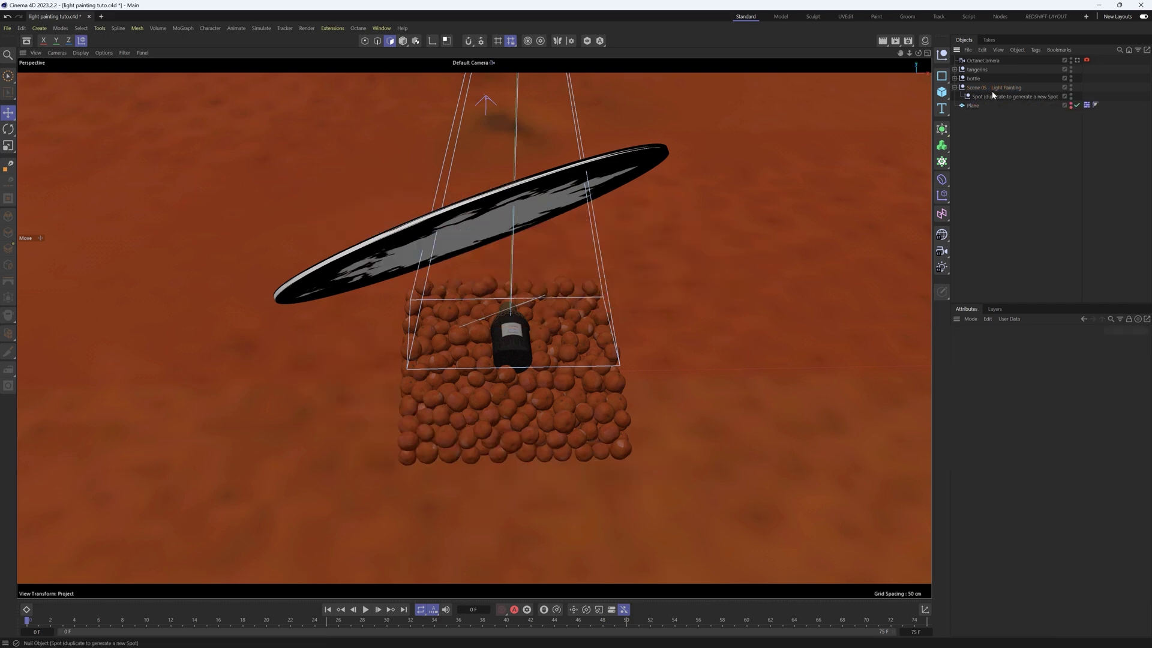
# Return to the OctaneCamera view and hide the light disc that blocks the bottle in the viewport.
pyautogui.click(1077, 60)
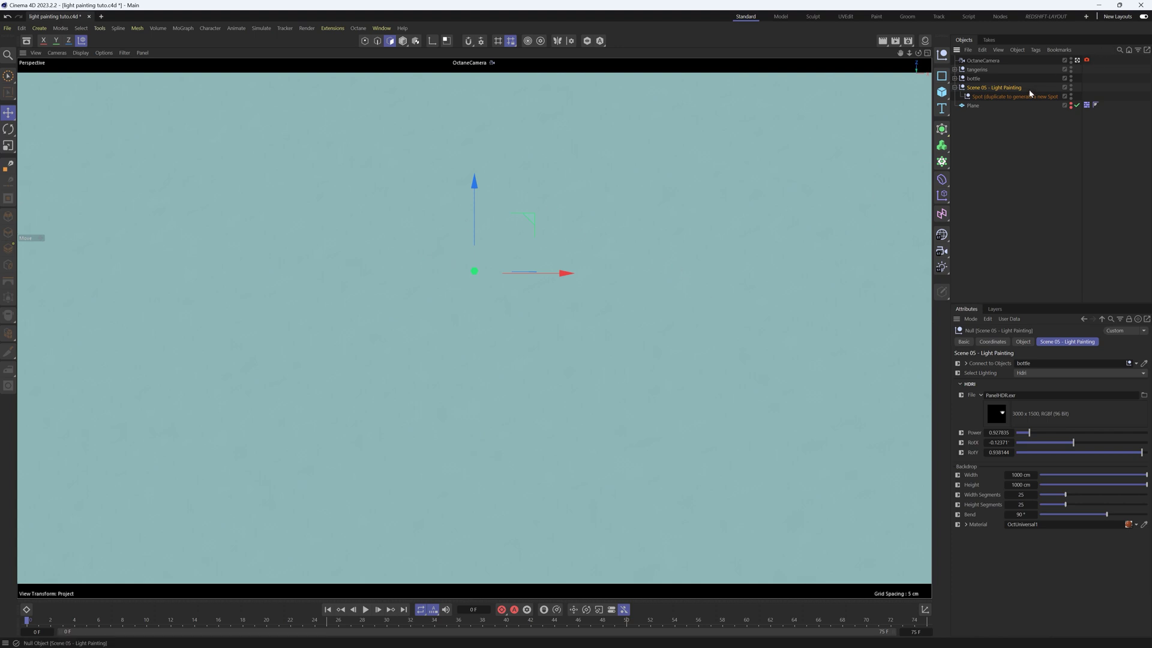
pyautogui.click(1071, 94)
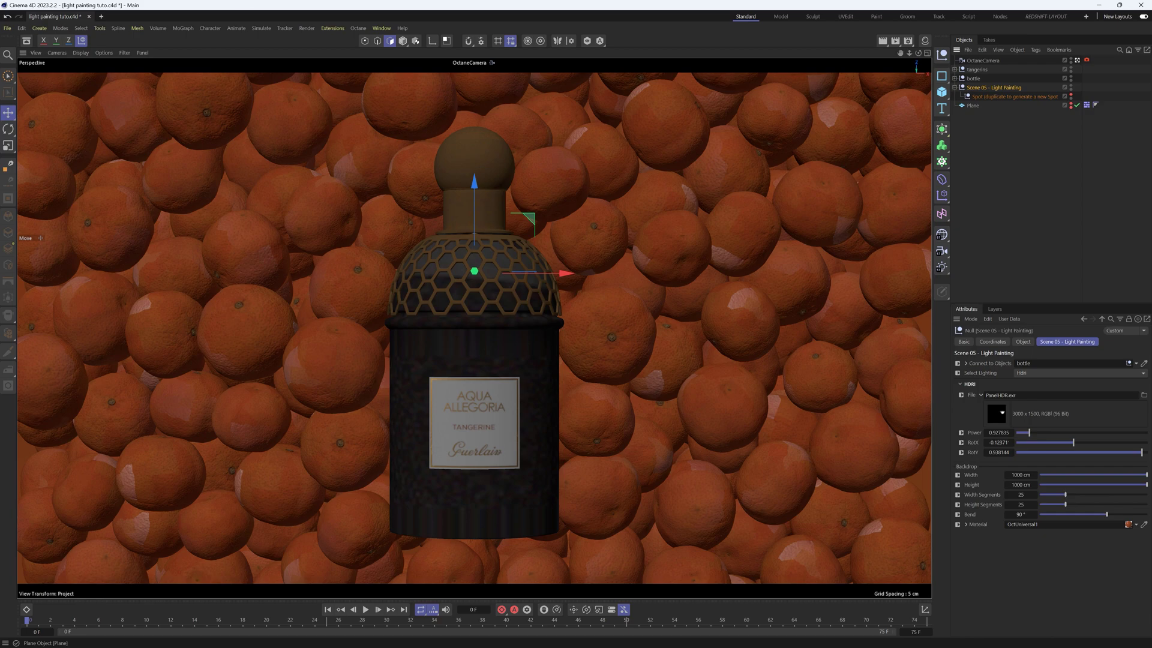
# Bring the Live Viewer back over the viewport and restart the render of the scene.
pyautogui.moveTo(1151, 168); pyautogui.dragTo(436, 146)
pyautogui.click(255, 171)
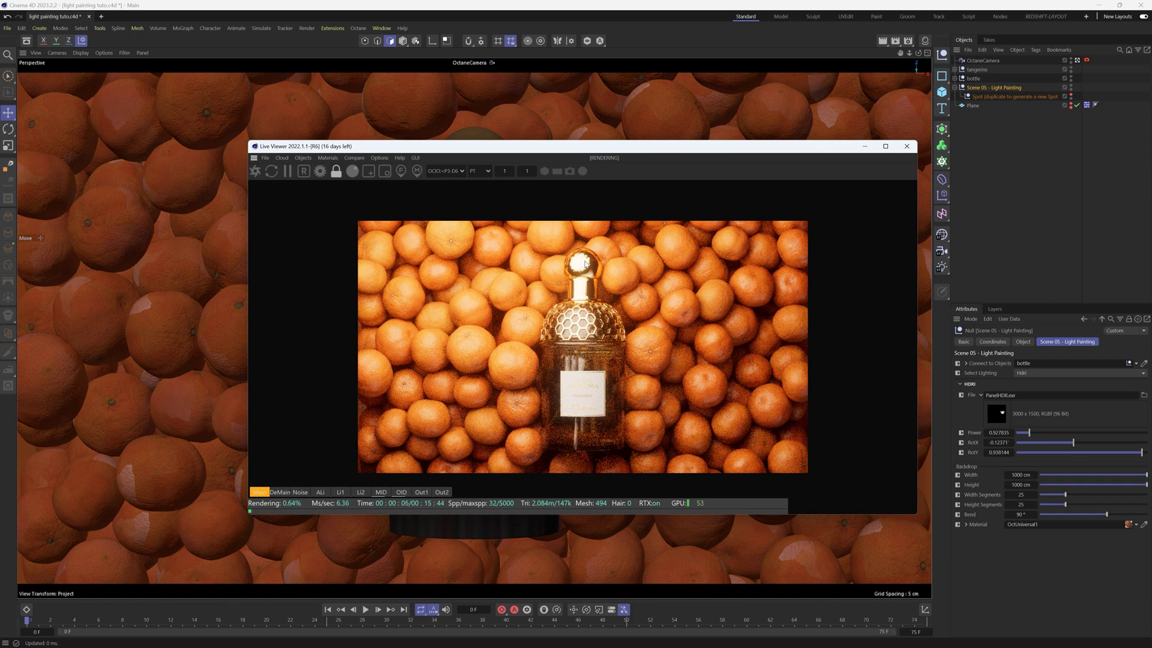
pyautogui.moveTo(591, 142); pyautogui.dragTo(463, 91)
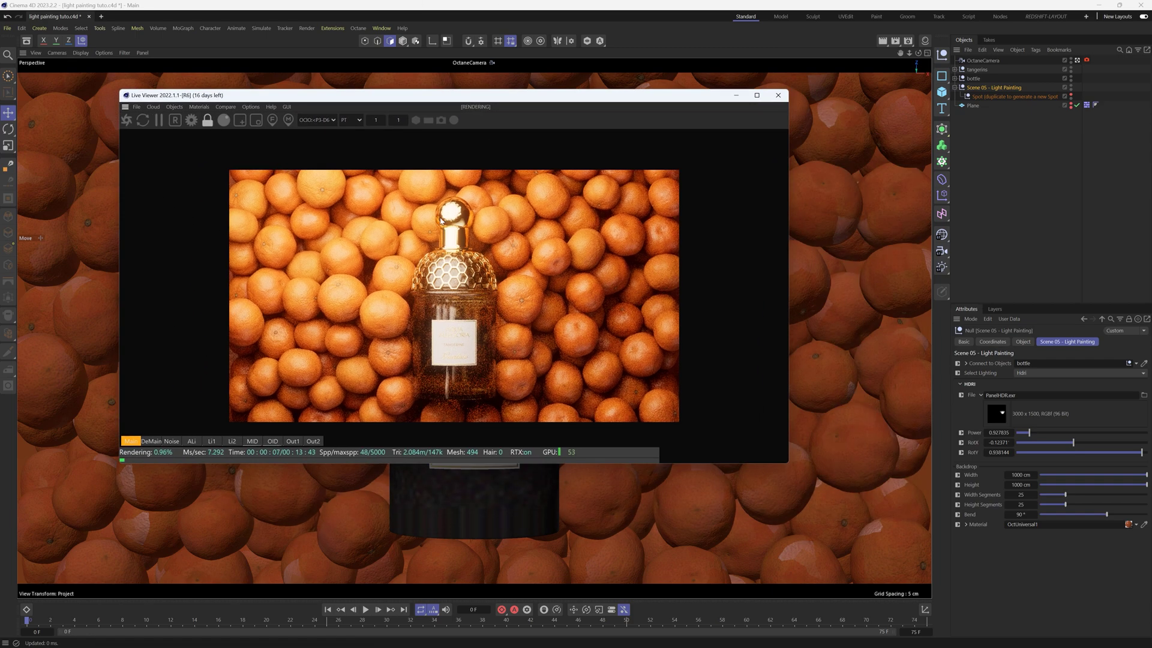
# Shift the spot light sideways along its X axis above the bottle and bring the Live Viewer back over the viewport.
pyautogui.click(984, 96)
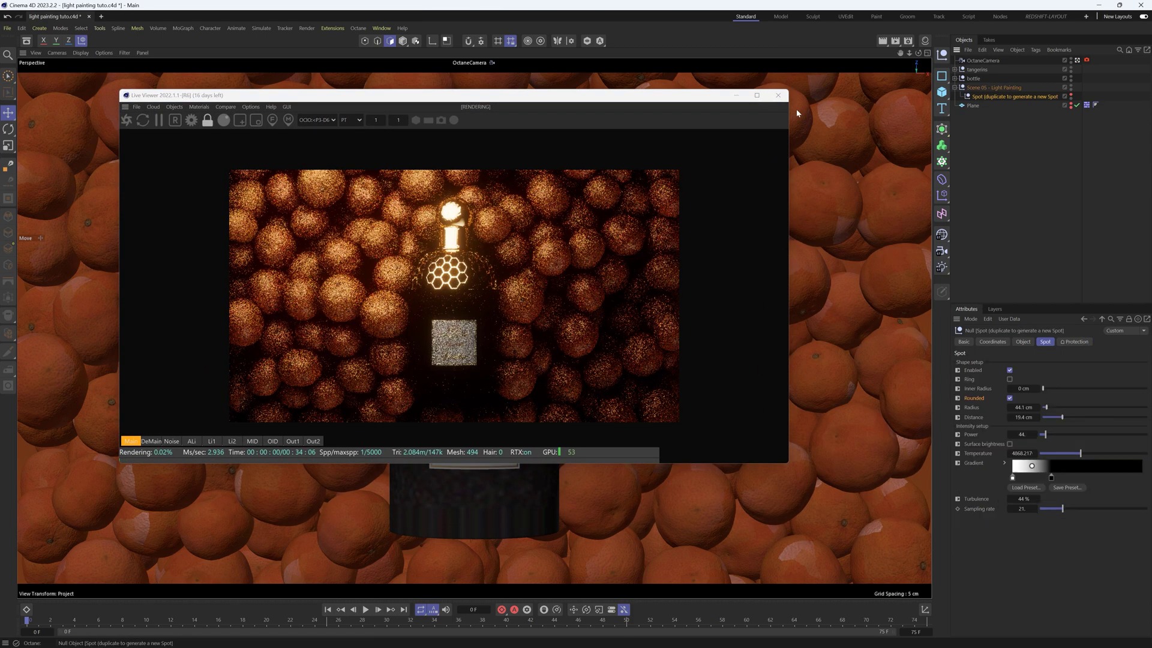
pyautogui.moveTo(531, 103); pyautogui.dragTo(648, 296)
pyautogui.moveTo(523, 254); pyautogui.dragTo(566, 263)
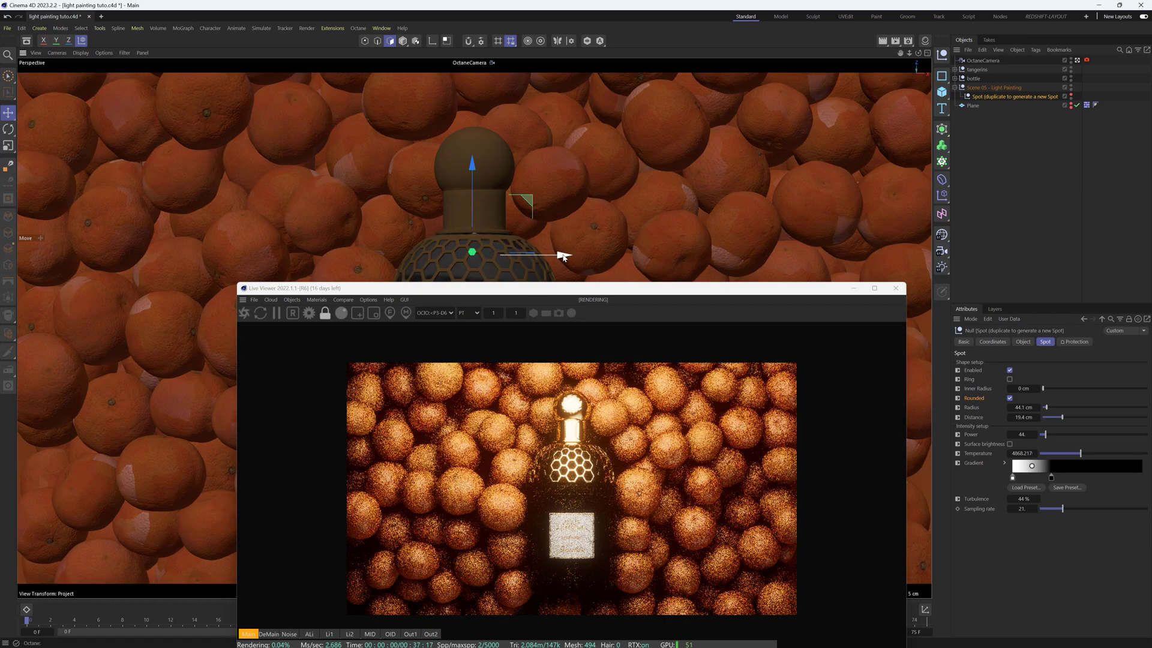
pyautogui.moveTo(560, 254); pyautogui.dragTo(514, 104)
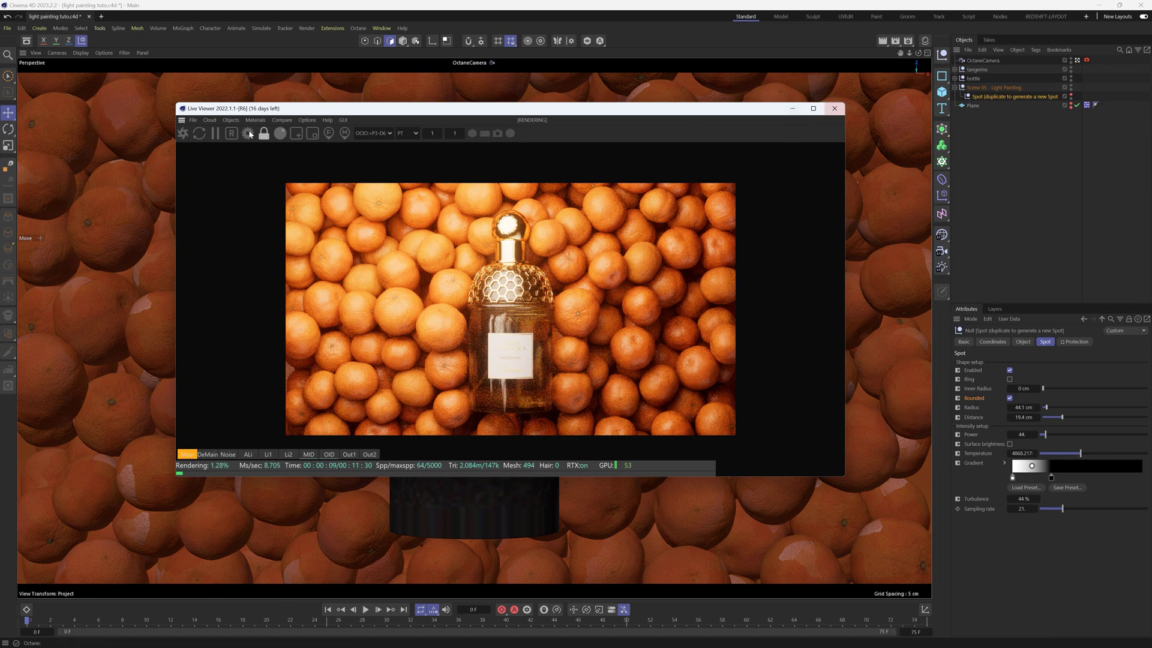
pyautogui.moveTo(285, 112); pyautogui.dragTo(379, 97)
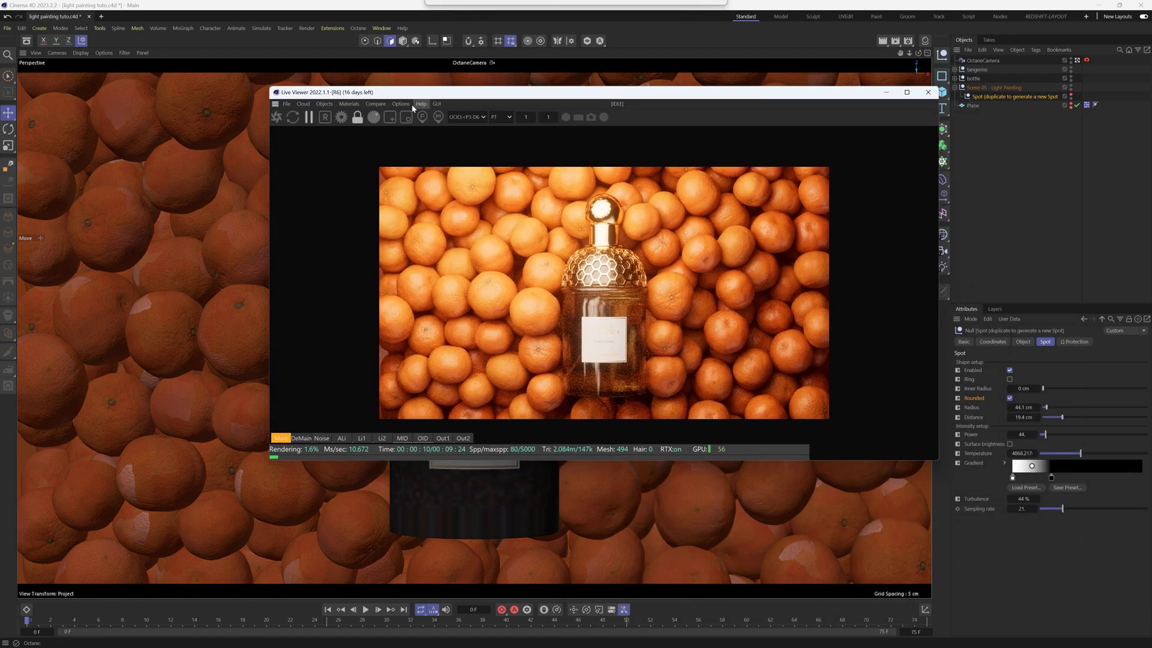
# Add an Octane Arealight to the scene and set its outer radius to 2 cm.
pyautogui.click(324, 104)
pyautogui.moveTo(351, 150)
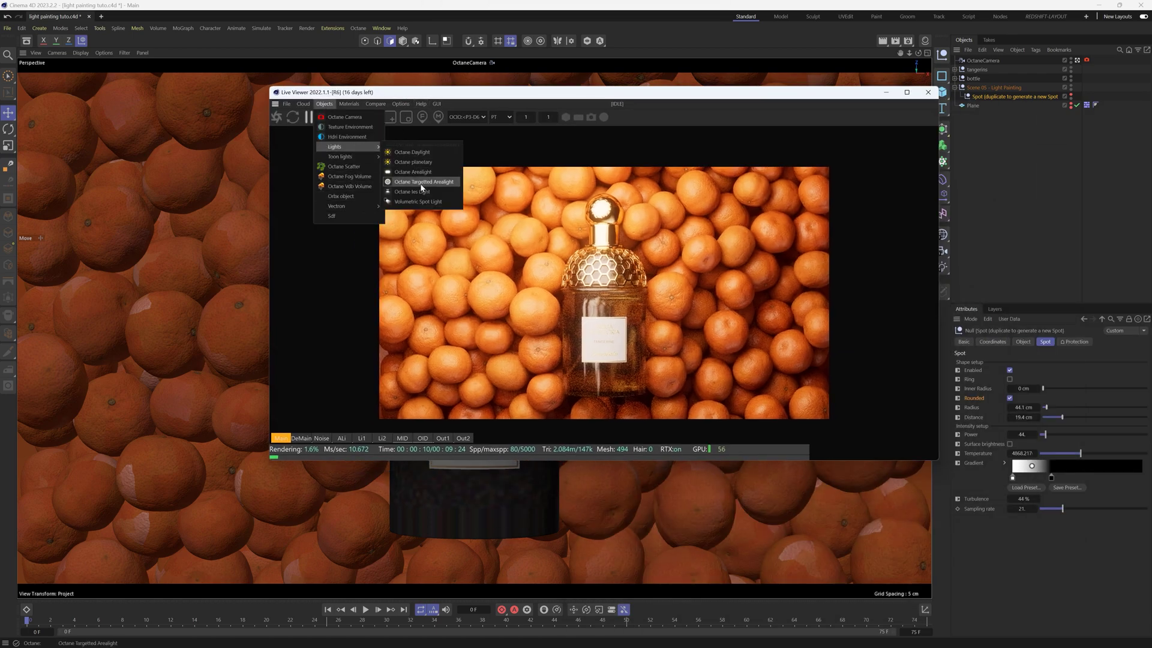
pyautogui.click(423, 172)
pyautogui.moveTo(433, 96); pyautogui.dragTo(1151, 240)
pyautogui.click(988, 62)
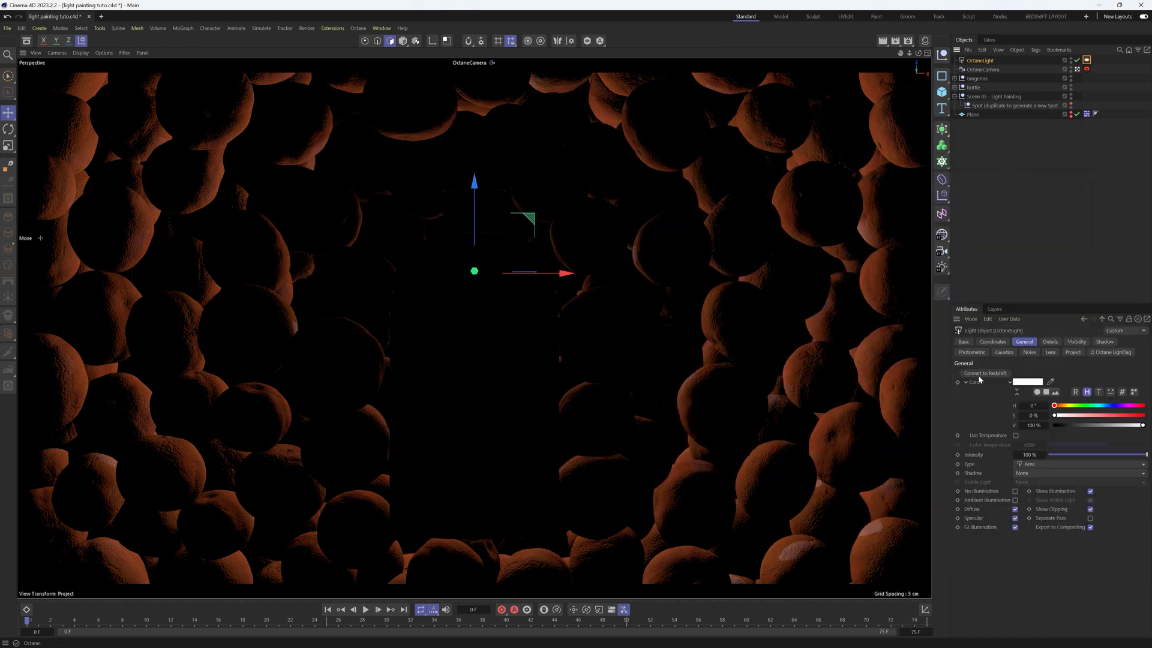
pyautogui.click(1051, 342)
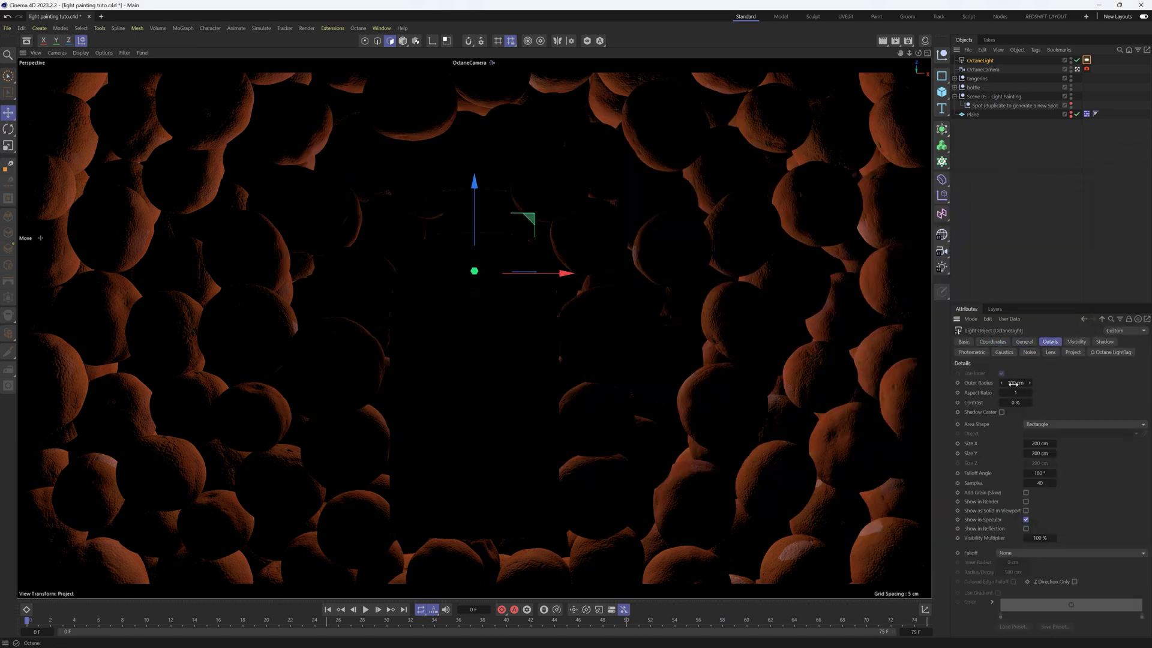
pyautogui.moveTo(1030, 382); pyautogui.dragTo(976, 383)
# Move the small area light from the bottle's neck down to its label, orbiting to check the placement.
pyautogui.keyDown('alt'); pyautogui.moveTo(498, 319); pyautogui.dragTo(521, 241); pyautogui.keyUp('alt')
pyautogui.moveTo(432, 446); pyautogui.dragTo(464, 212)
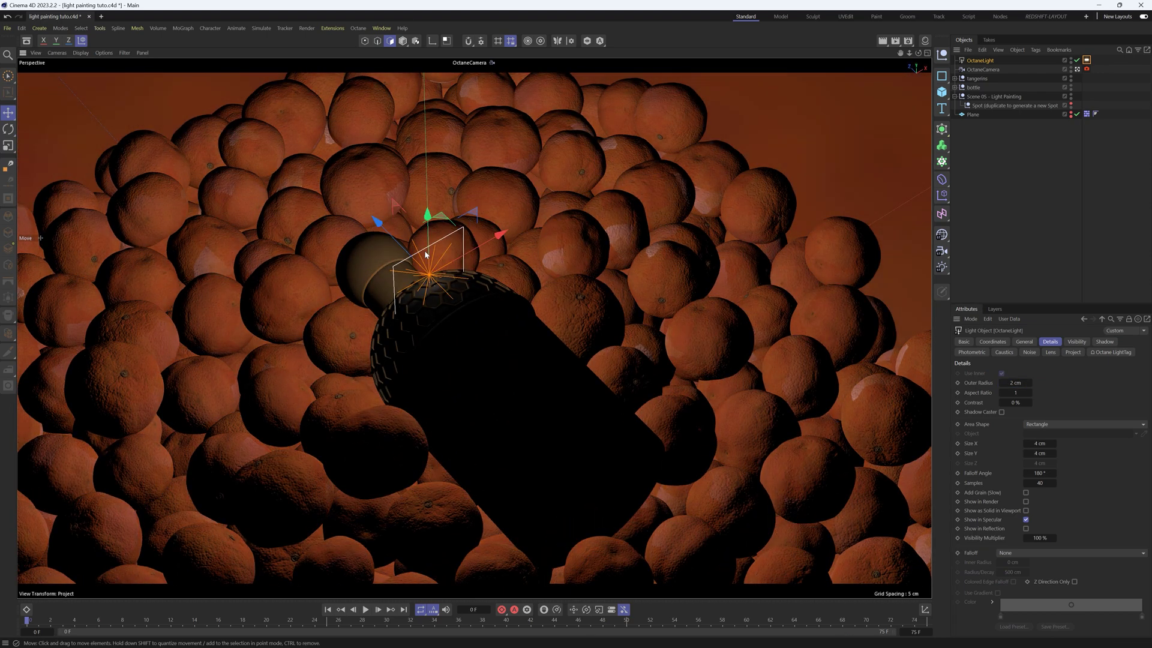
pyautogui.moveTo(394, 243); pyautogui.dragTo(546, 339)
pyautogui.moveTo(549, 338); pyautogui.dragTo(537, 324)
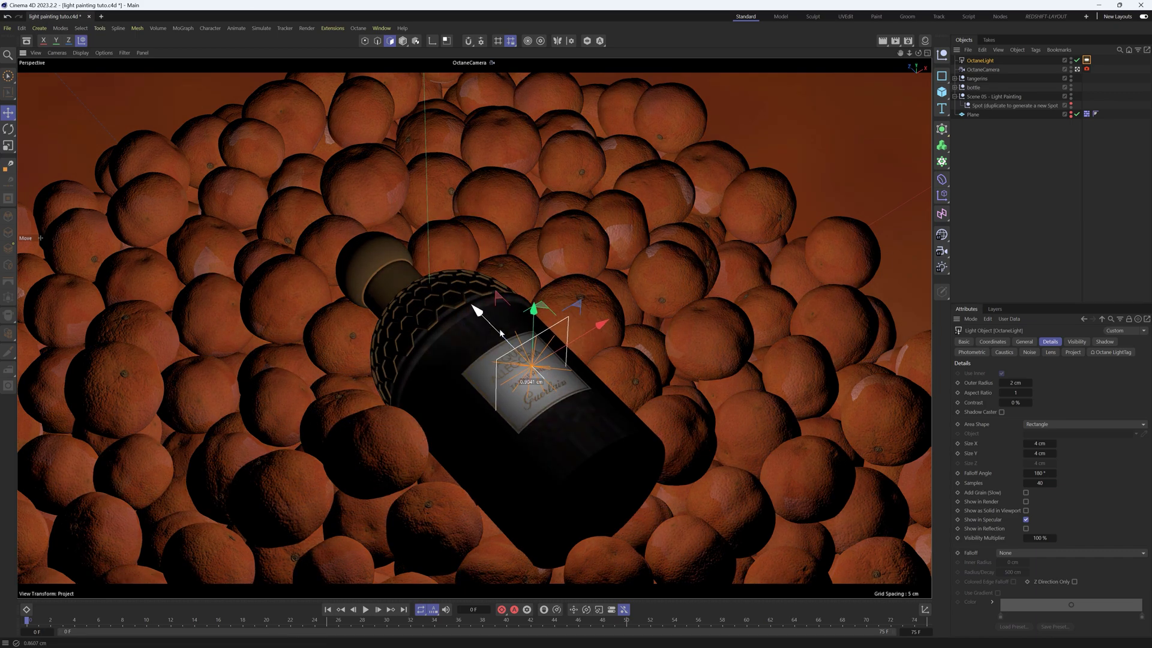
# Set the area light's pitch rotation (R.P) to 273°.
pyautogui.click(1025, 342)
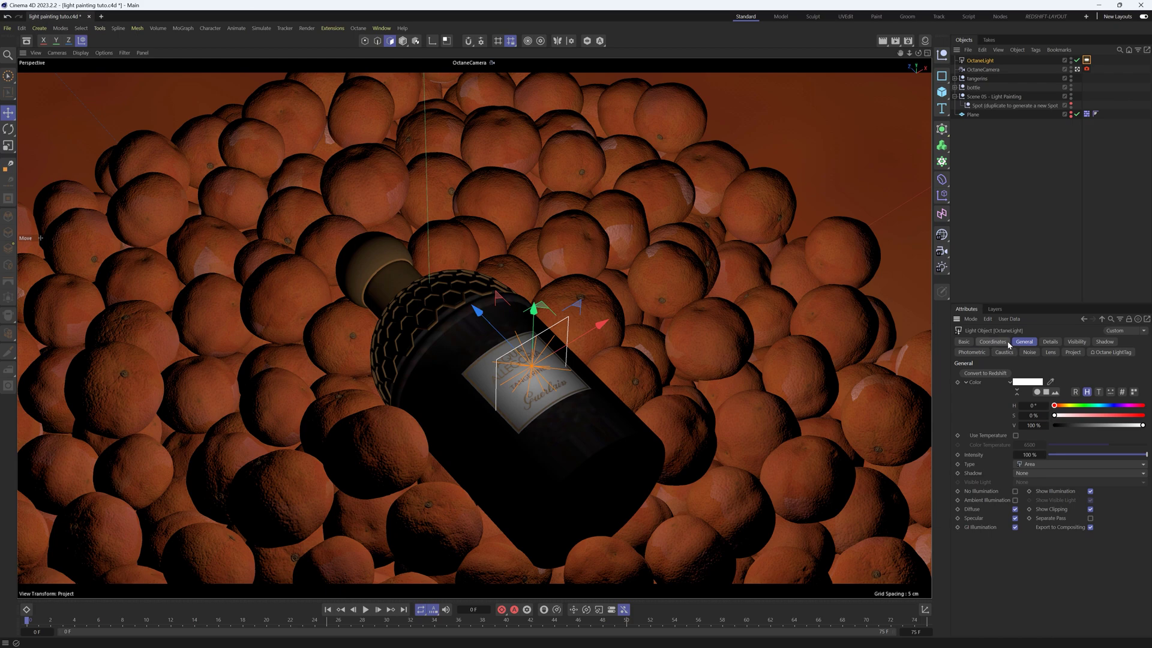
pyautogui.click(993, 342)
pyautogui.doubleClick(1054, 396)
pyautogui.write('273')
pyautogui.press('Return')
# Switch the viewport to Quick Shading and align the area light inside the bottle, centred just behind the label.
pyautogui.keyDown('alt'); pyautogui.moveTo(540, 366); pyautogui.dragTo(517, 319); pyautogui.keyUp('alt')
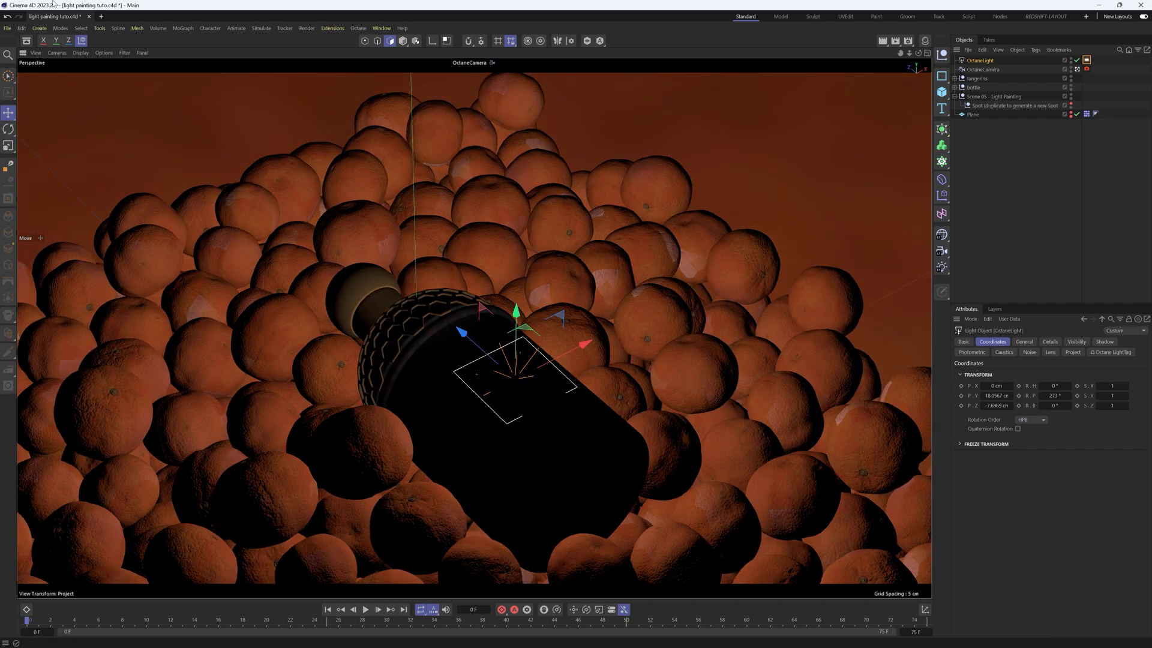
pyautogui.click(80, 53)
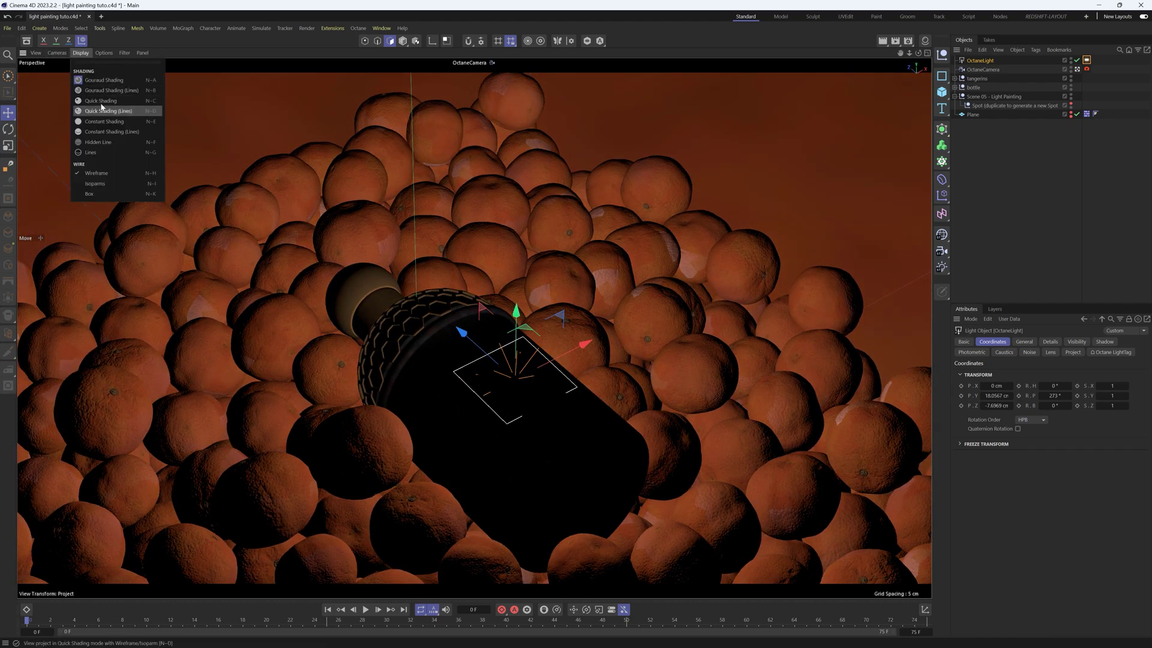
pyautogui.click(102, 109)
pyautogui.keyDown('alt'); pyautogui.moveTo(523, 426); pyautogui.dragTo(456, 480); pyautogui.keyUp('alt')
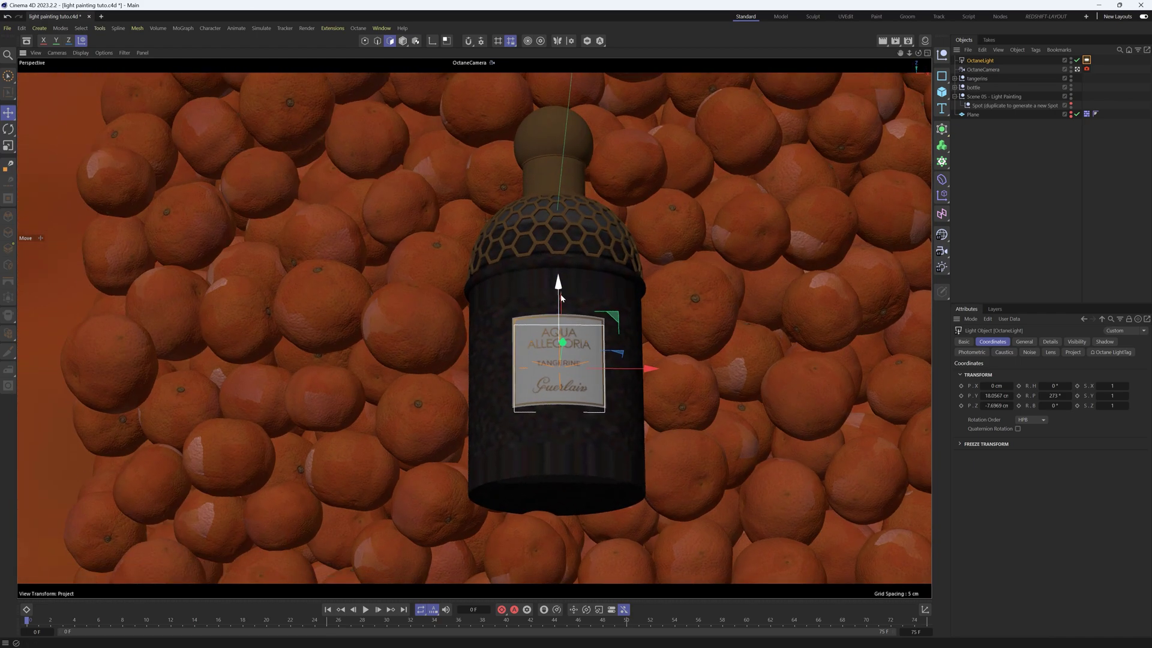
pyautogui.moveTo(561, 298); pyautogui.dragTo(559, 286)
pyautogui.moveTo(646, 360); pyautogui.dragTo(628, 361)
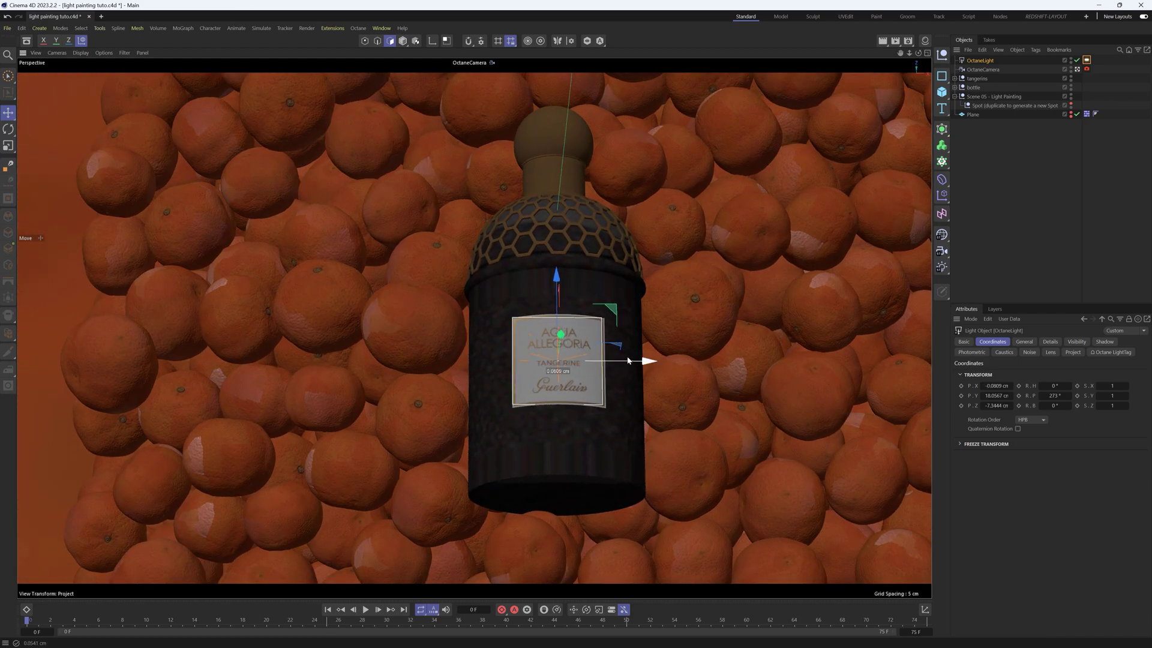
pyautogui.moveTo(561, 335); pyautogui.dragTo(564, 347)
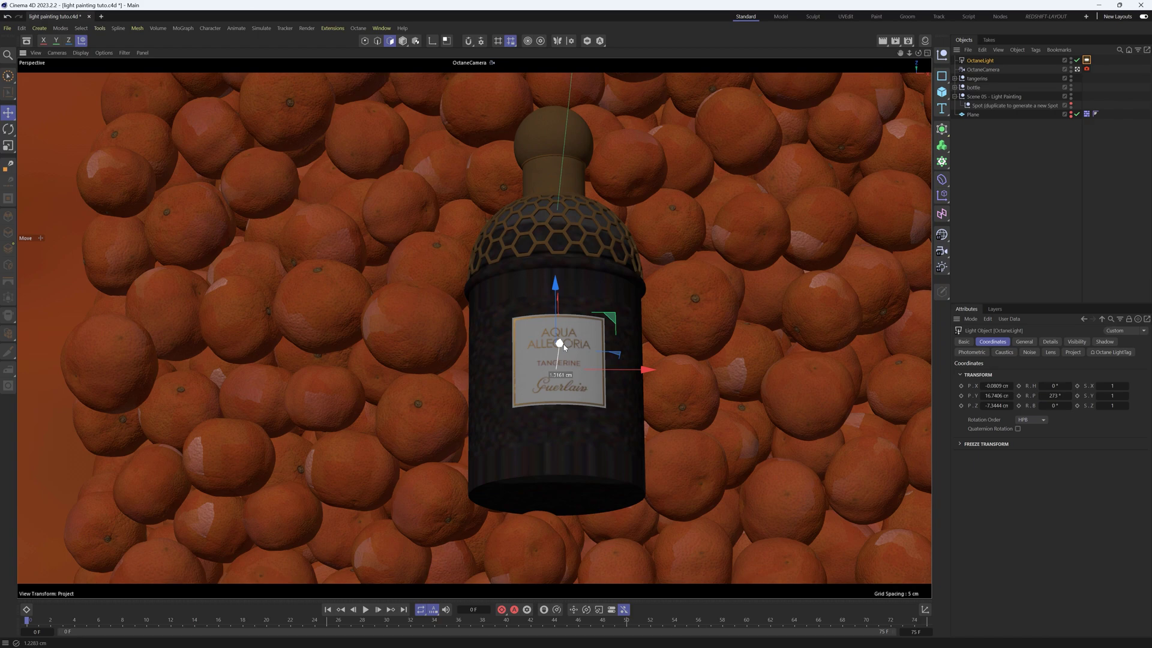
pyautogui.moveTo(555, 287); pyautogui.dragTo(554, 262)
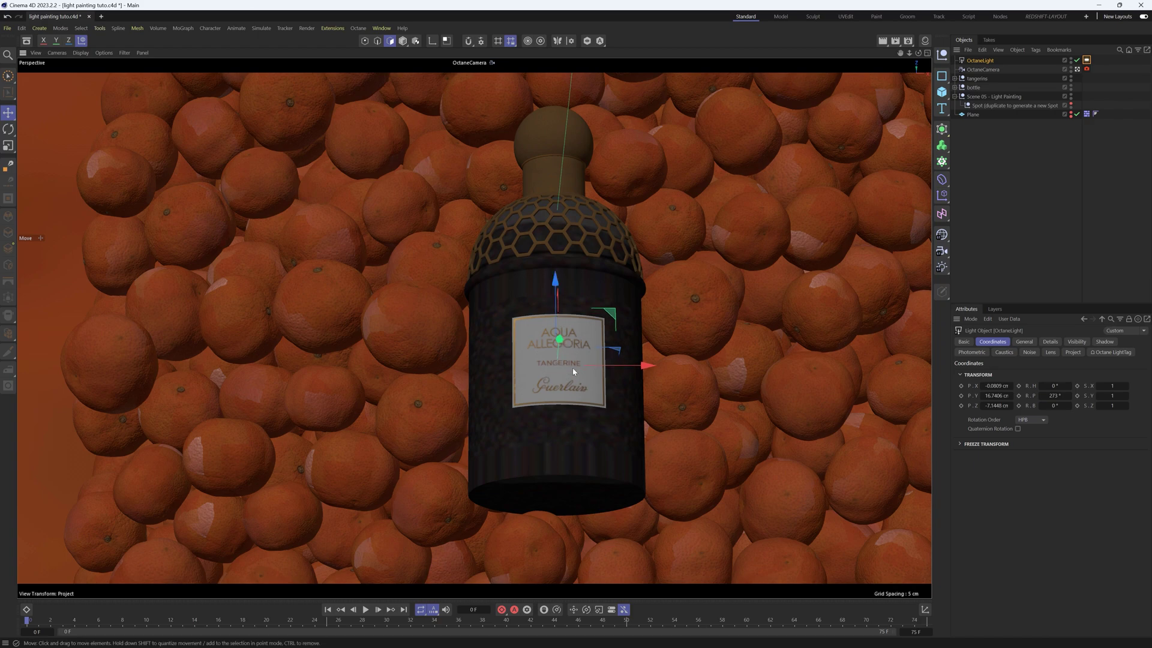
# Turn off Transparent emission in the area light's Octane tag, restart the render, and set the light's sampling rate to 1000.
pyautogui.keyDown('alt'); pyautogui.moveTo(574, 372); pyautogui.dragTo(690, 294); pyautogui.keyUp('alt')
pyautogui.moveTo(654, 348)
pyautogui.keyDown('alt'); pyautogui.mouseDown()
pyautogui.moveTo(586, 419)
pyautogui.moveTo(648, 354)
pyautogui.mouseUp(); pyautogui.keyUp('alt')
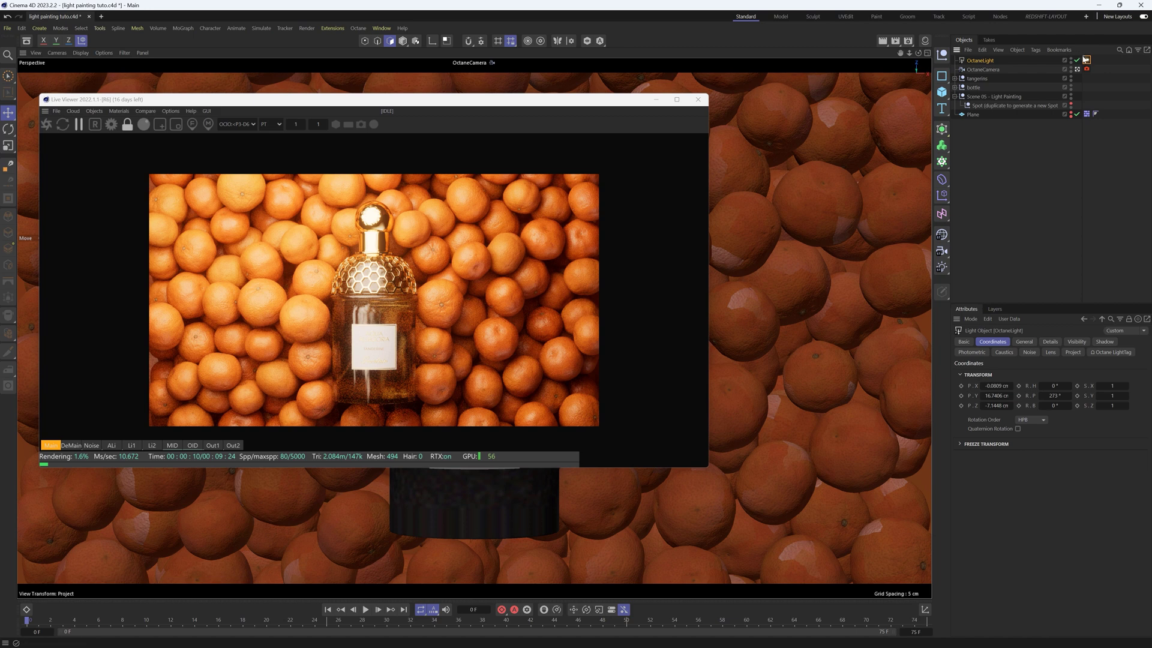
pyautogui.click(1086, 60)
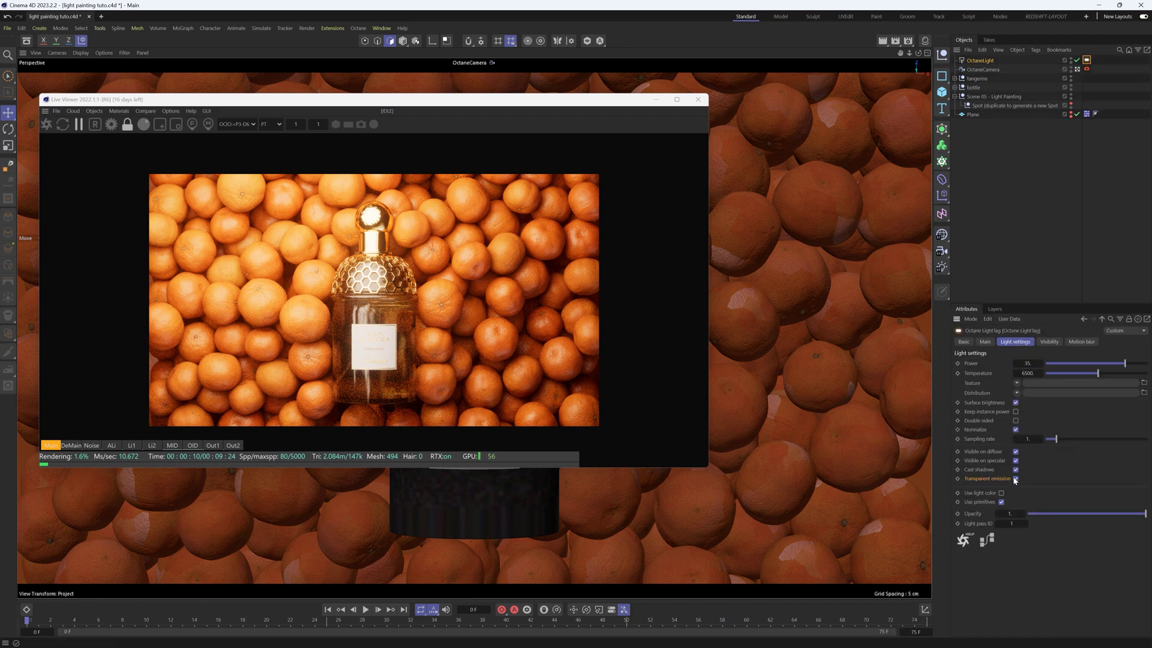
pyautogui.click(50, 125)
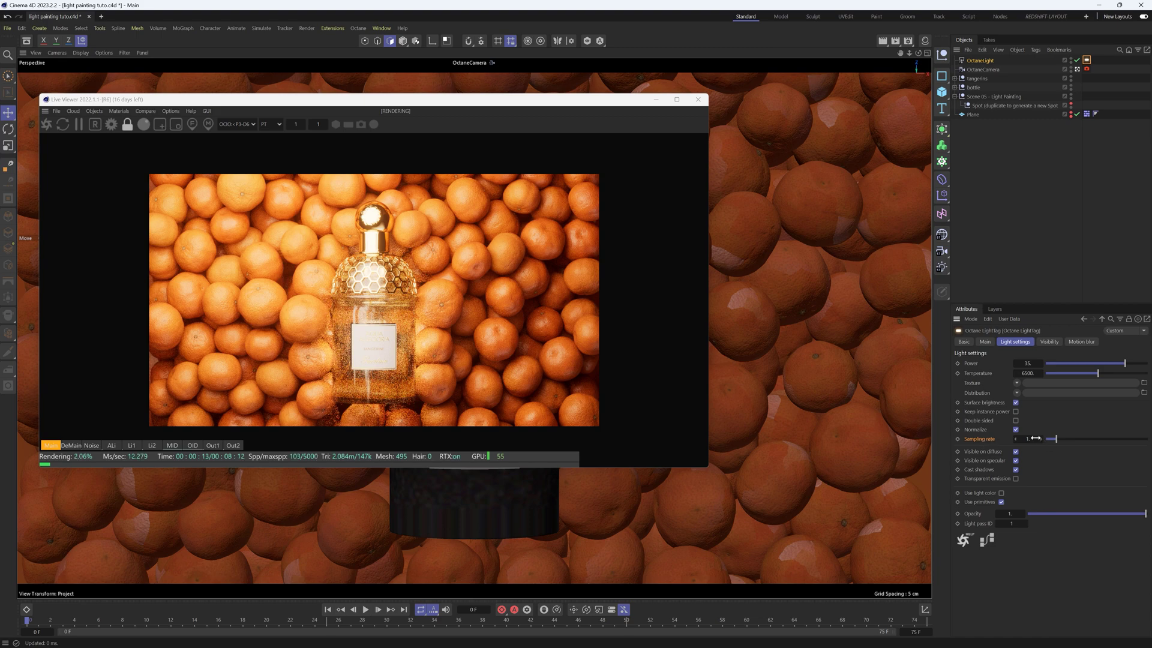
pyautogui.moveTo(1031, 439); pyautogui.dragTo(1068, 440)
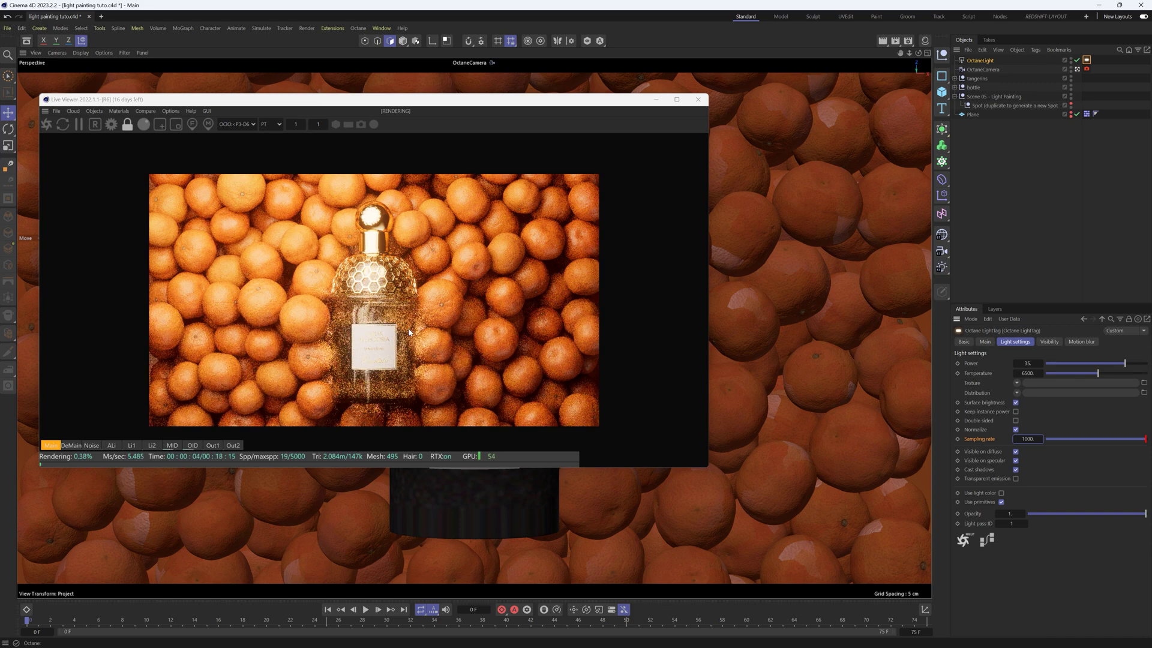
# Select the Light Painting rig's spot and set its power to 30.
pyautogui.moveTo(410, 99); pyautogui.dragTo(511, 73)
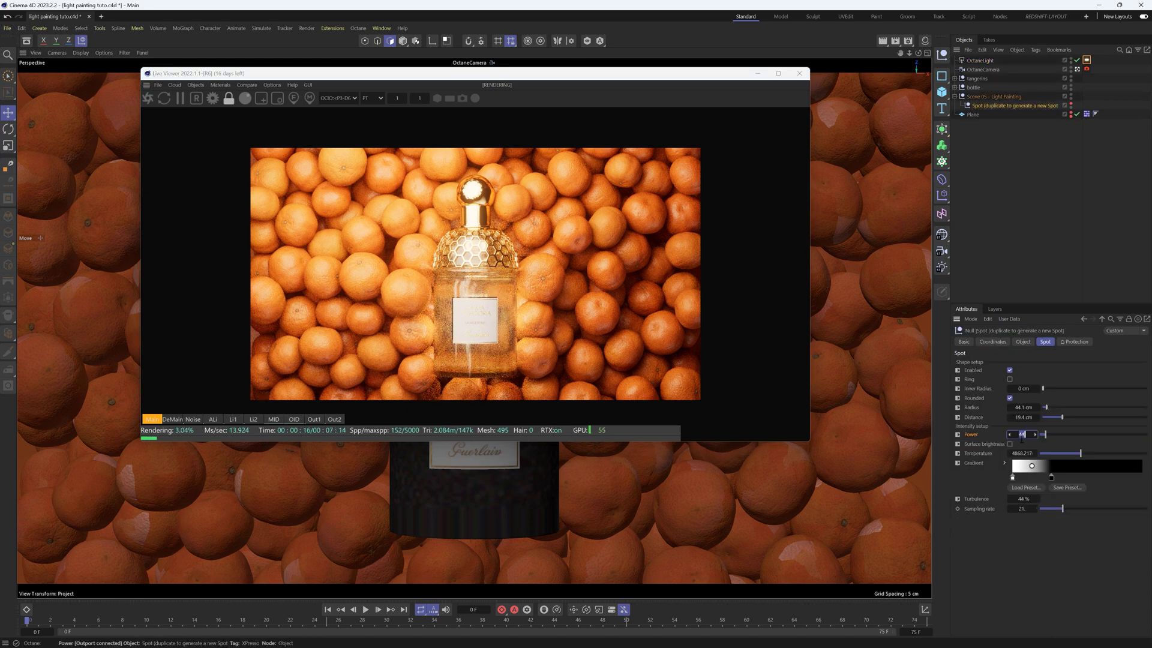
pyautogui.write('30.')
pyautogui.press('Return')
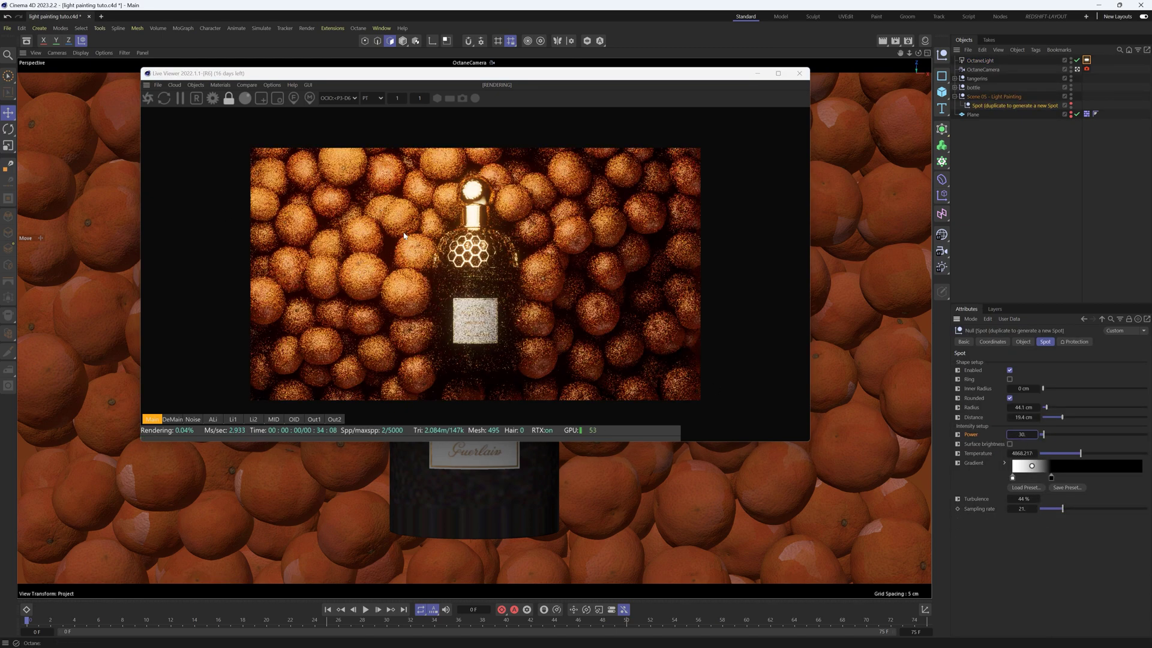